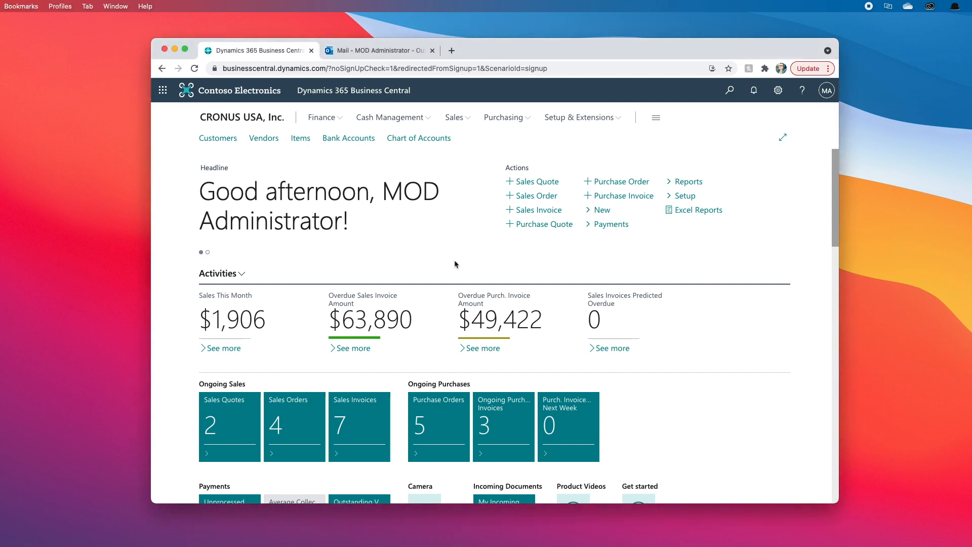
- Look up the SMTP Mail Setup page via search, then return home
{"action": "left_click", "coordinate": [729, 91]}
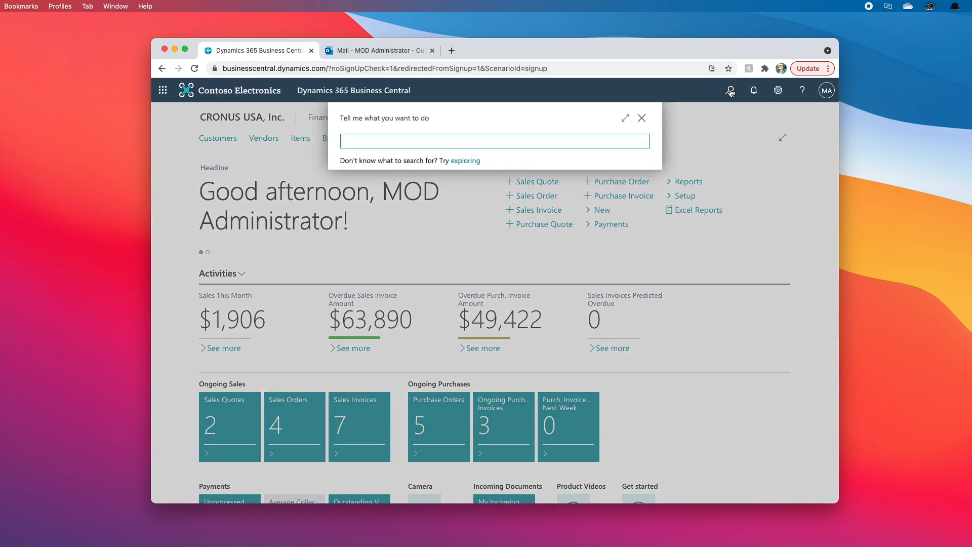
{"action": "type", "text": "smtp mail"}
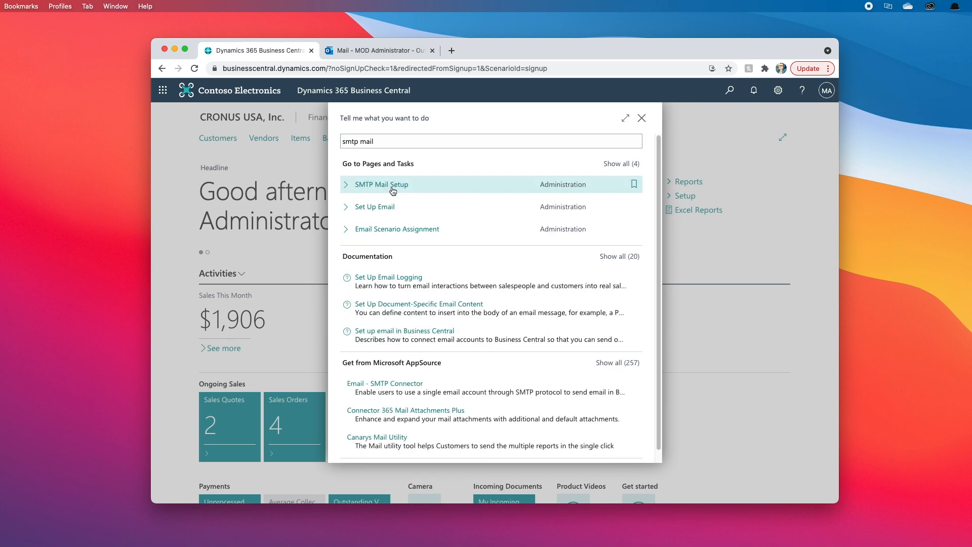
{"action": "left_click", "coordinate": [393, 191]}
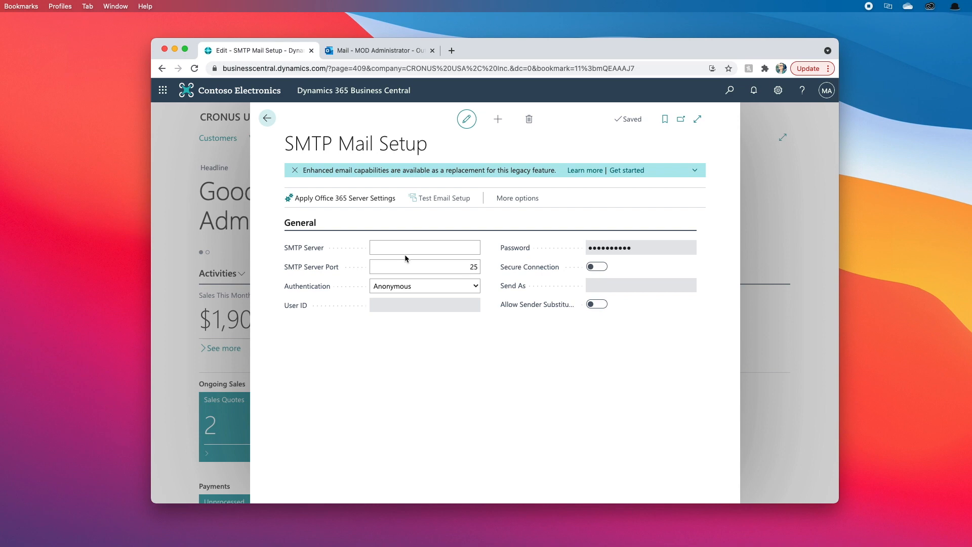
{"action": "left_click", "coordinate": [267, 120]}
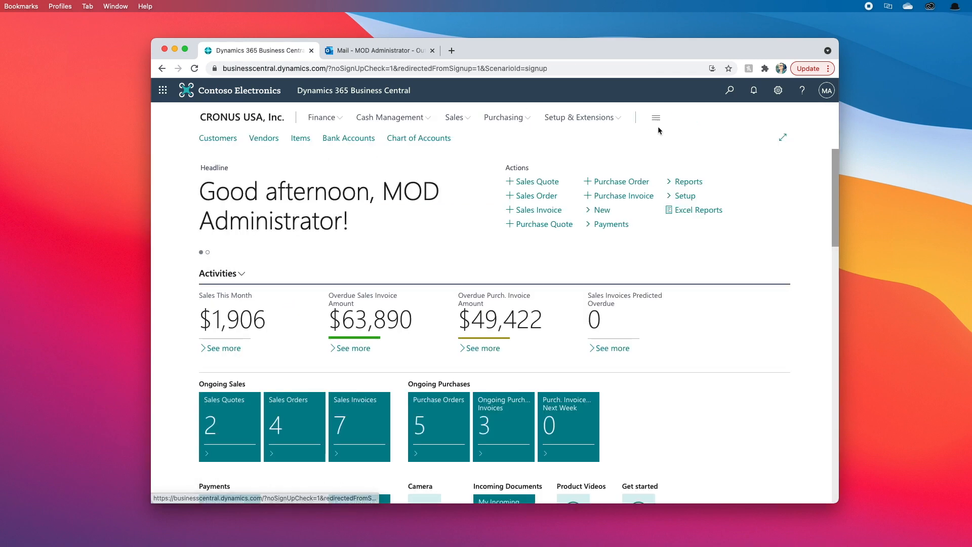
- Open the Email Accounts list and start the Add an email account wizard
{"action": "left_click", "coordinate": [731, 91]}
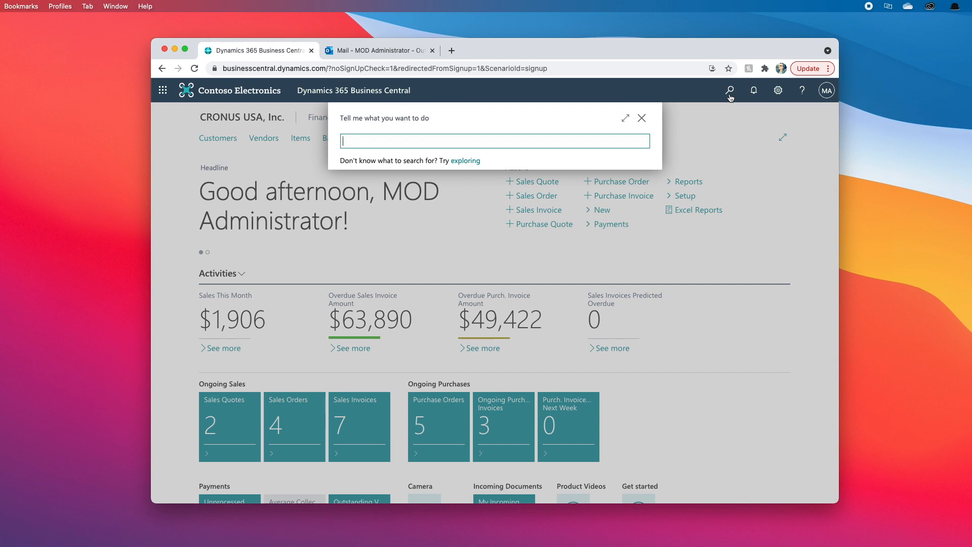
{"action": "type", "text": "email accounts"}
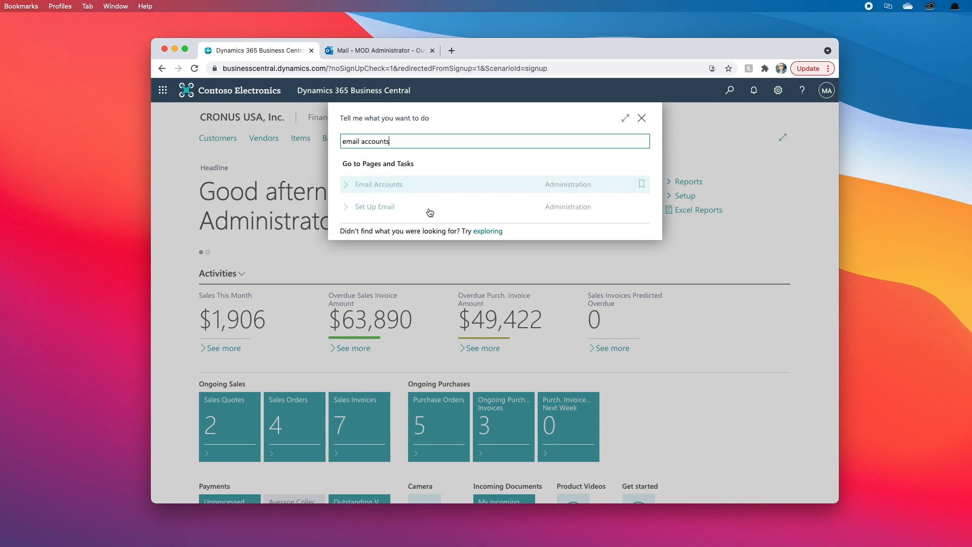
{"action": "left_click", "coordinate": [387, 185]}
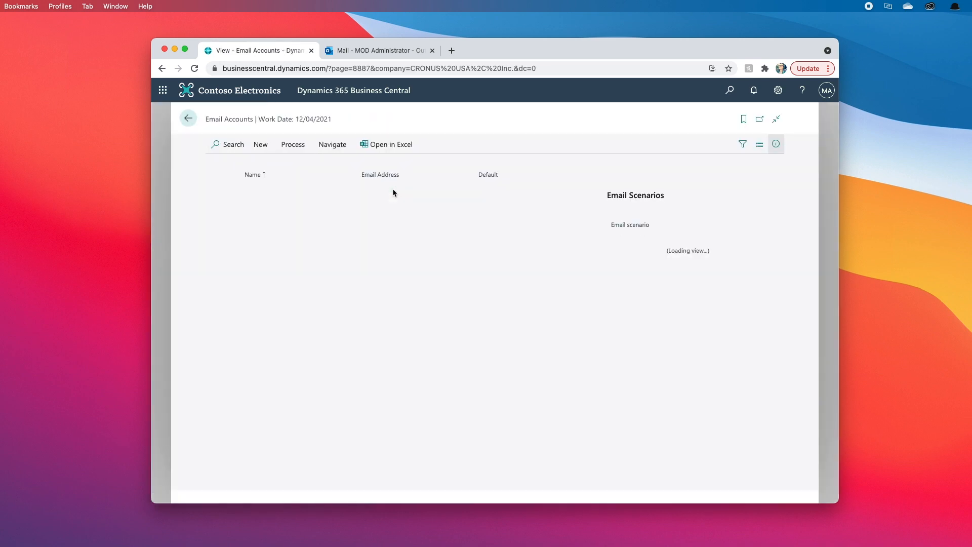
{"action": "left_click", "coordinate": [261, 146]}
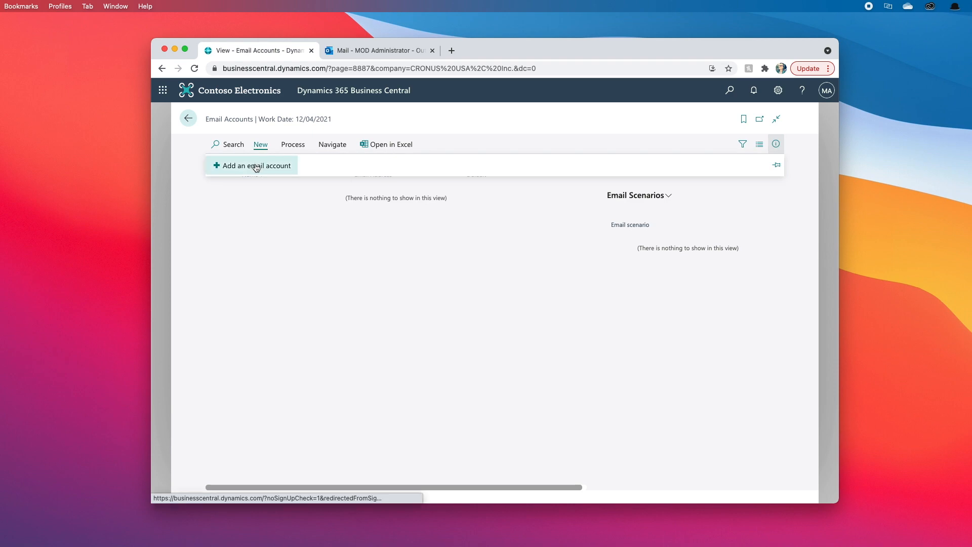
{"action": "left_click", "coordinate": [254, 164]}
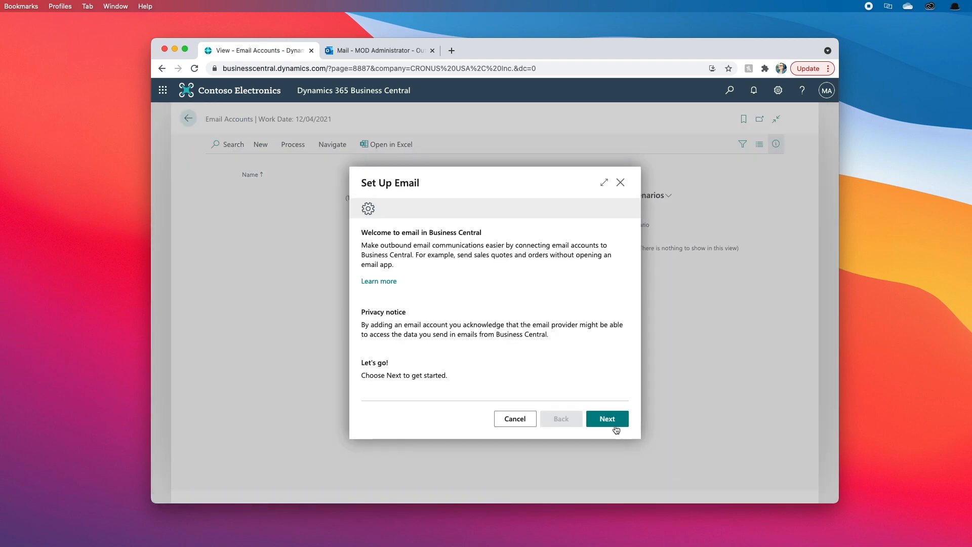
- Pass the welcome page and compare Current User and Microsoft 365 account types, checking the signed-in user
{"action": "left_click", "coordinate": [606, 420]}
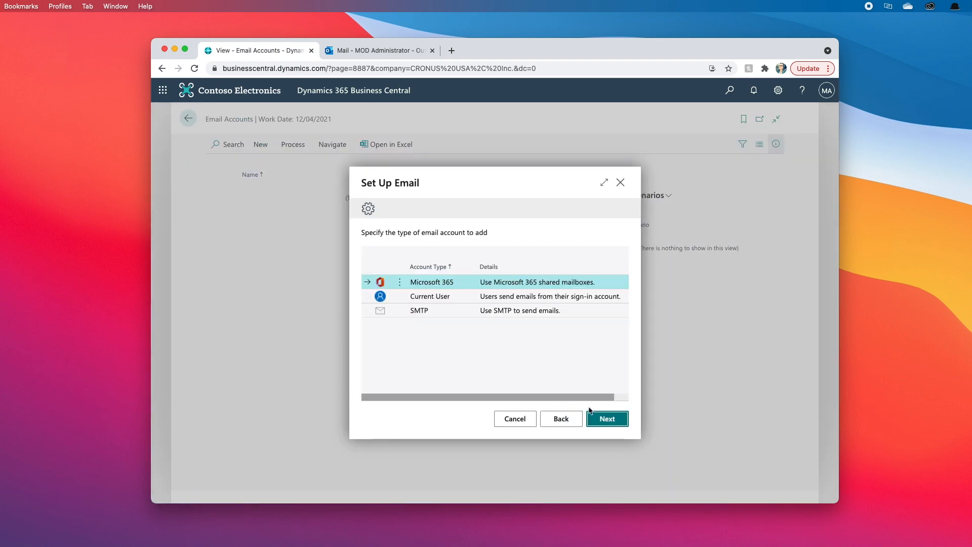
{"action": "left_click", "coordinate": [453, 295]}
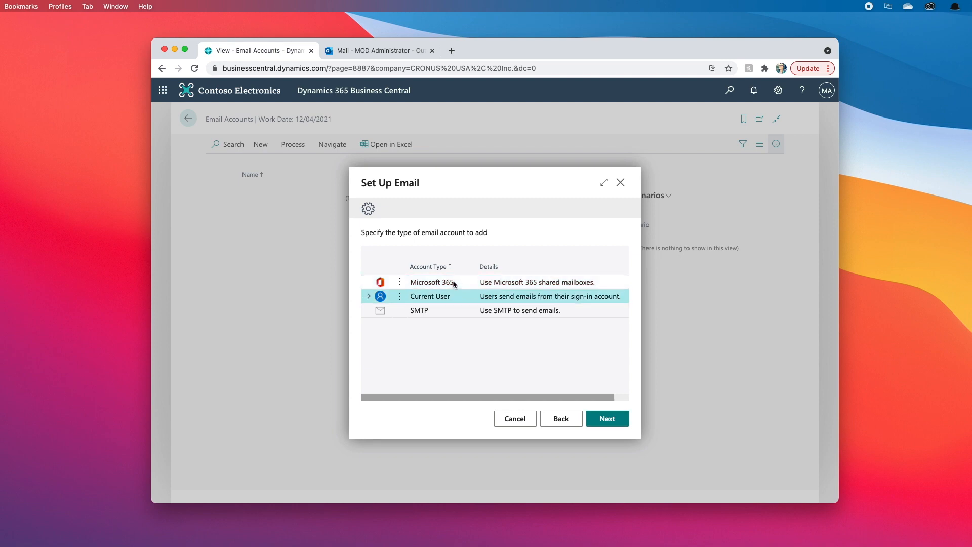
{"action": "left_click", "coordinate": [454, 282]}
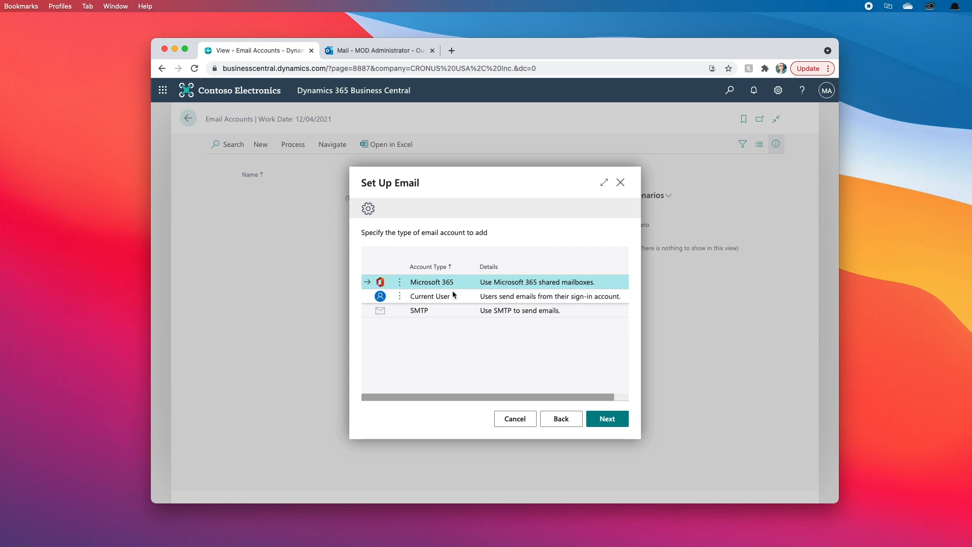
{"action": "left_click", "coordinate": [452, 290]}
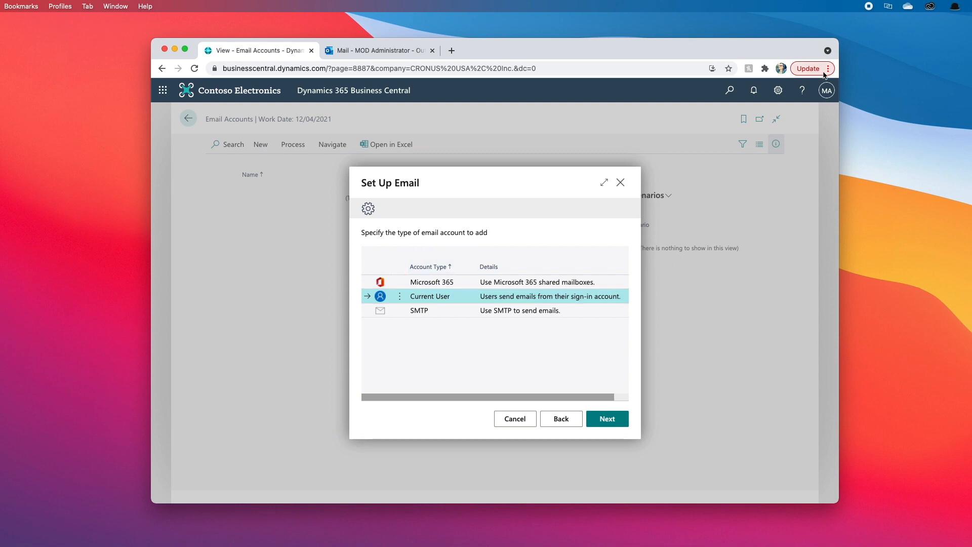
{"action": "left_click", "coordinate": [829, 90]}
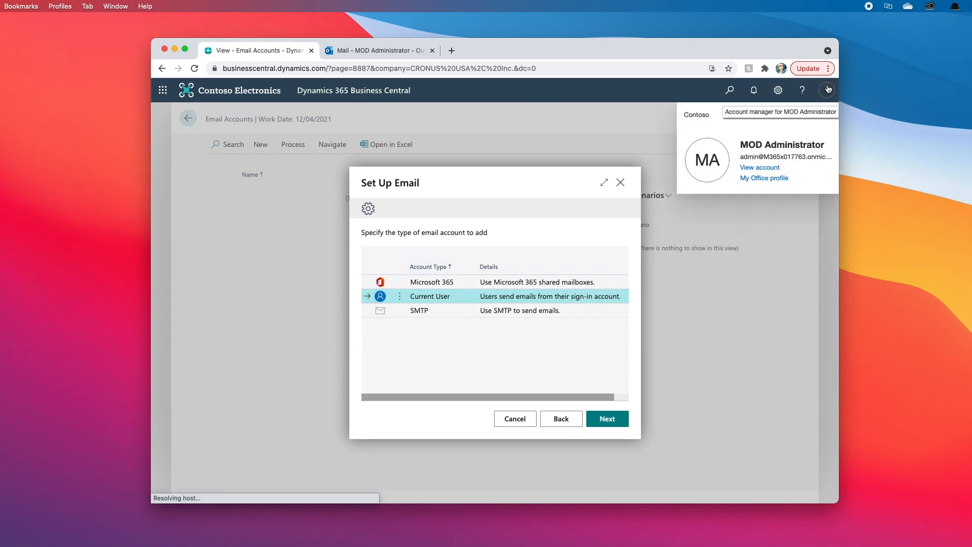
{"action": "left_click", "coordinate": [829, 89]}
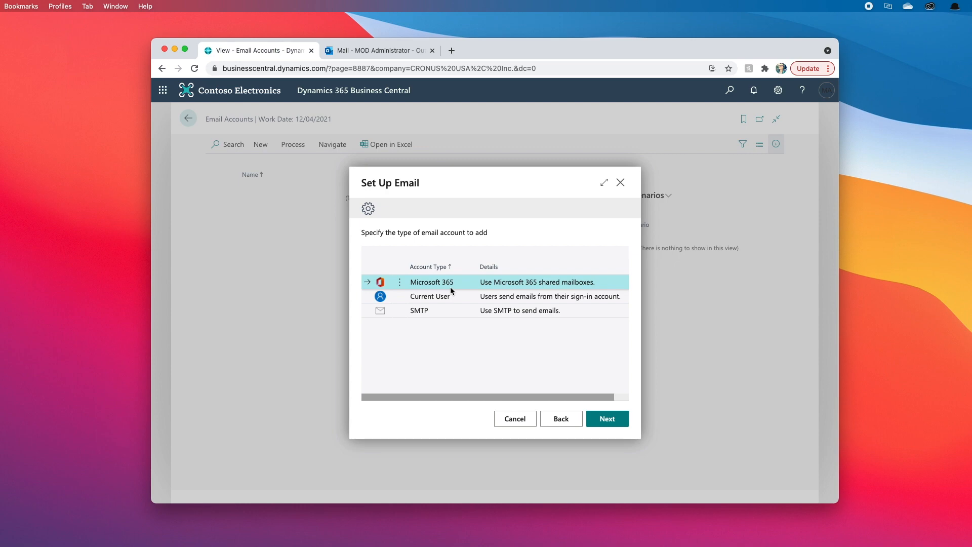
- Select the Current User account type and add the account
{"action": "left_click", "coordinate": [457, 295]}
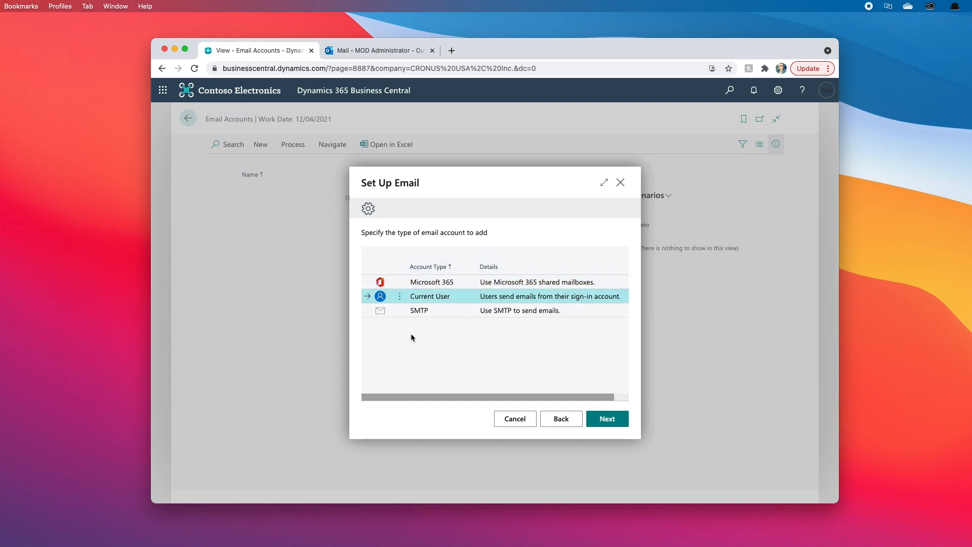
{"action": "left_click", "coordinate": [604, 423]}
{"action": "left_click", "coordinate": [607, 418]}
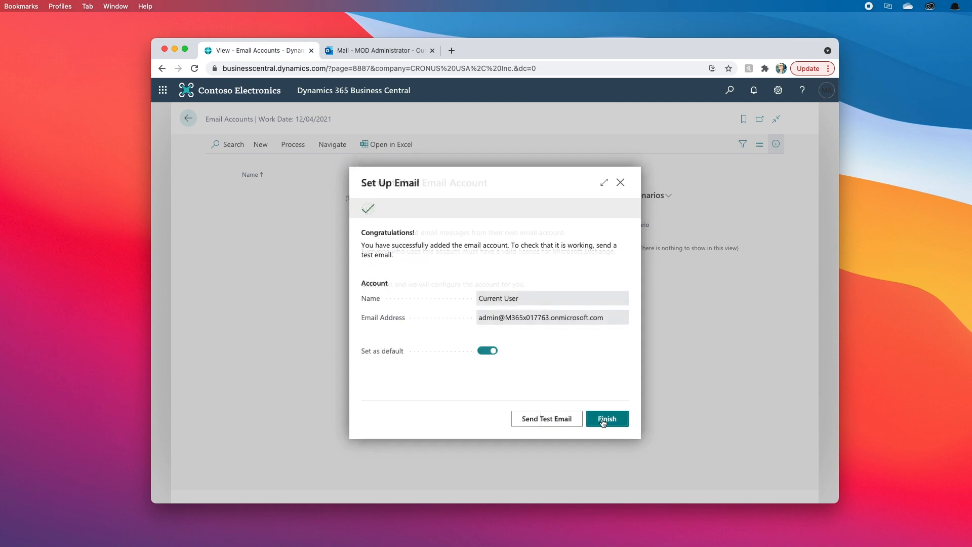
- Finish the Current User account with Set as default off and send a test email to yourself
{"action": "left_click", "coordinate": [486, 352]}
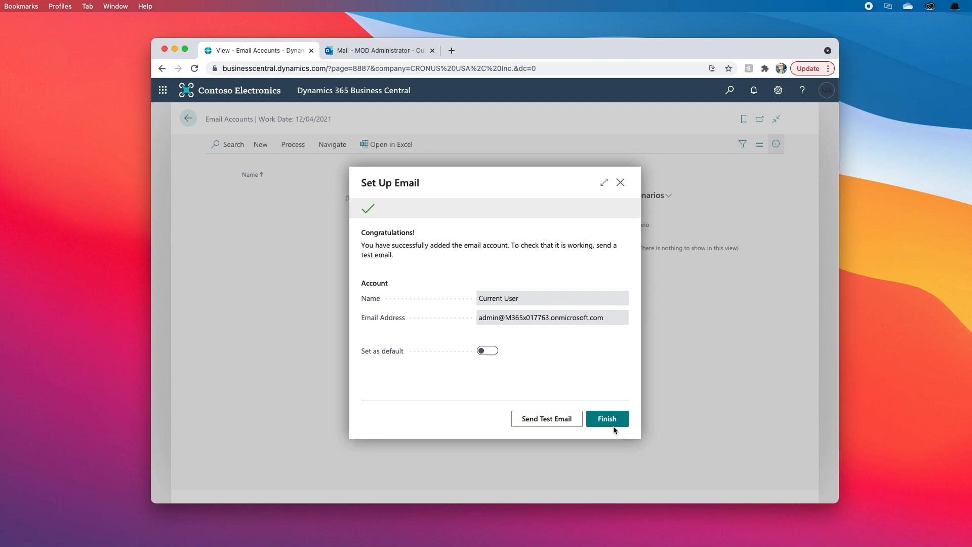
{"action": "left_click", "coordinate": [604, 416]}
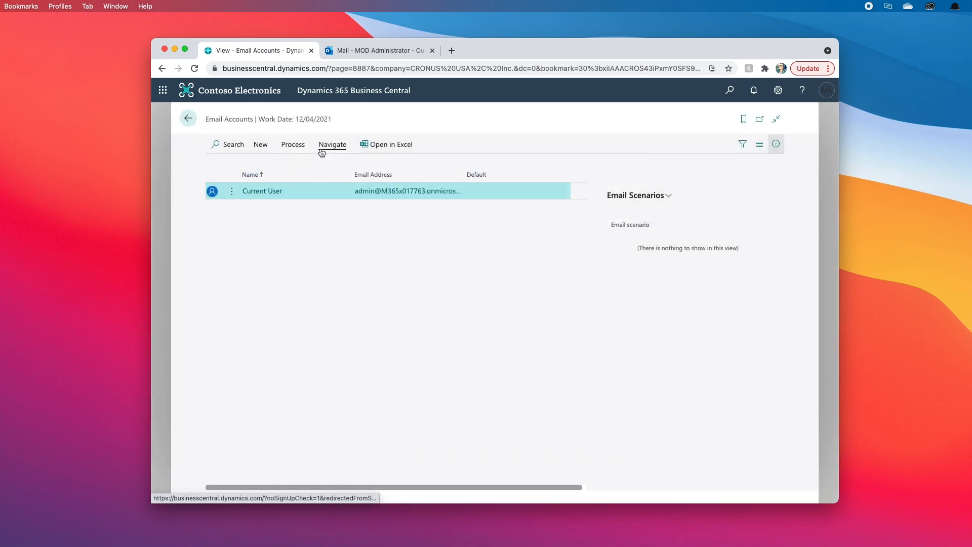
{"action": "left_click", "coordinate": [293, 146]}
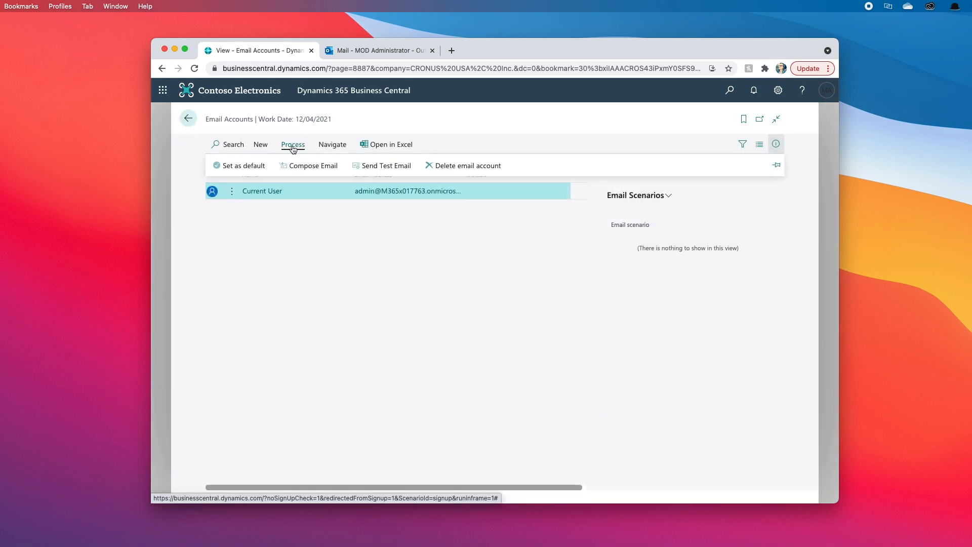
{"action": "left_click", "coordinate": [370, 164]}
{"action": "left_click", "coordinate": [463, 292]}
{"action": "left_click", "coordinate": [553, 338]}
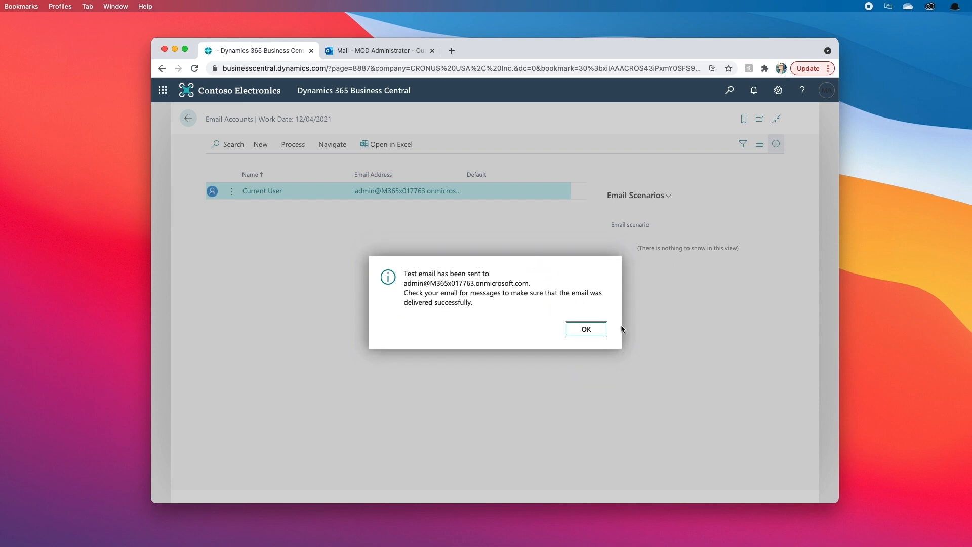
{"action": "left_click", "coordinate": [600, 330]}
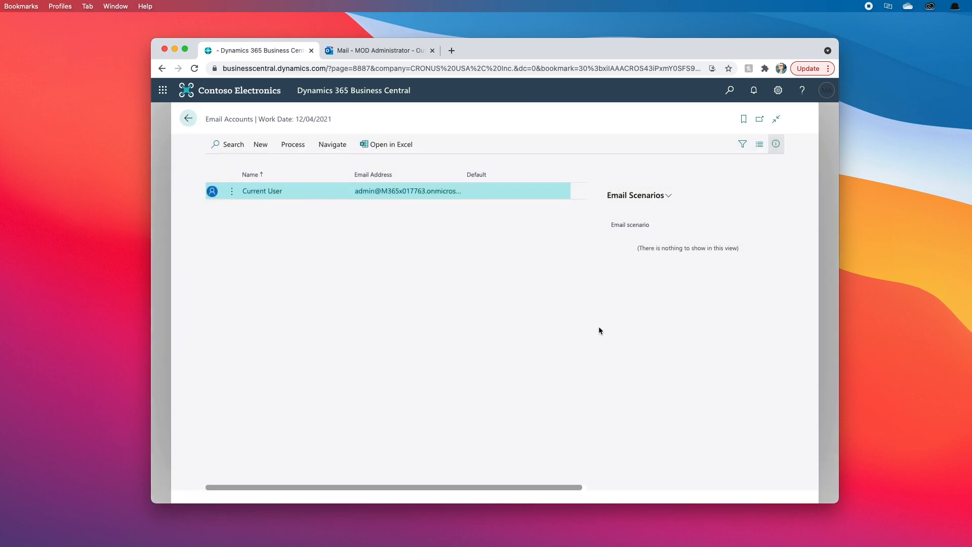
- Confirm the Test Email Message arrived in Outlook, then return to Email Accounts
{"action": "left_click", "coordinate": [356, 51]}
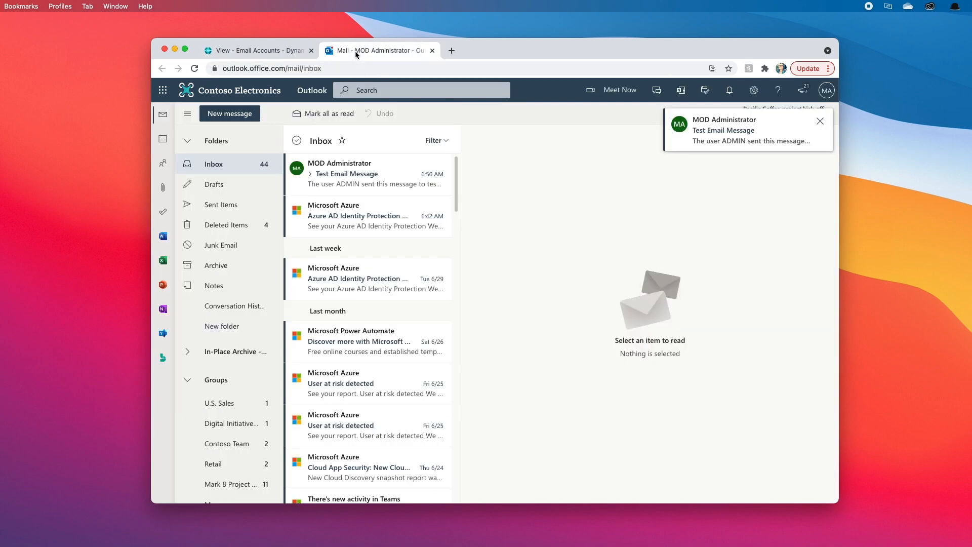
{"action": "left_click", "coordinate": [353, 170]}
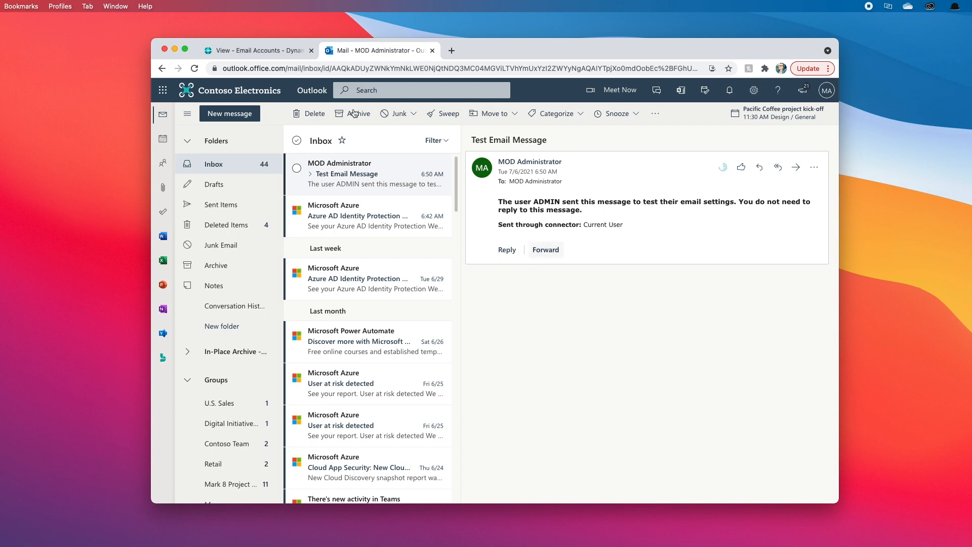
{"action": "left_click", "coordinate": [268, 57]}
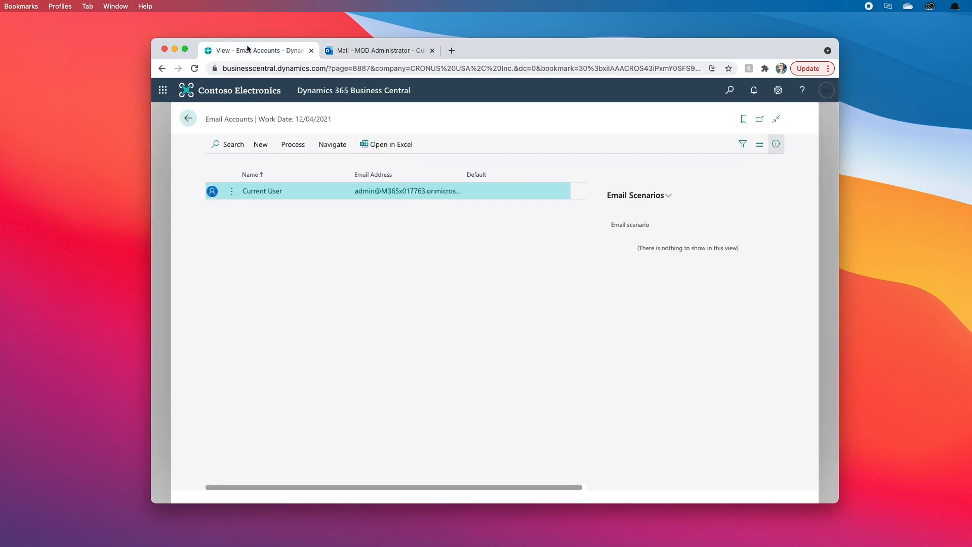
- Open Email Scenario Assignment and bring up the scenarios to assign to Current User
{"action": "left_click", "coordinate": [331, 145]}
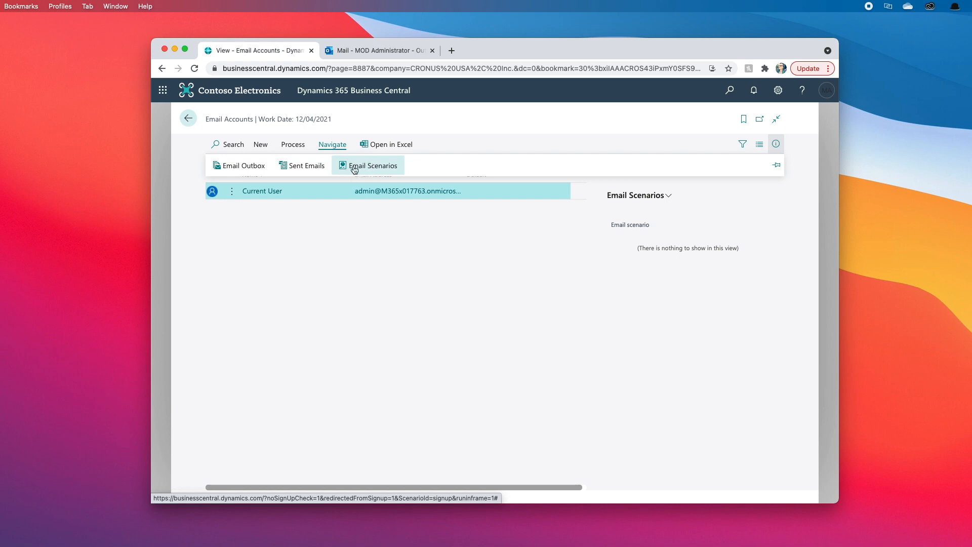
{"action": "left_click", "coordinate": [380, 172]}
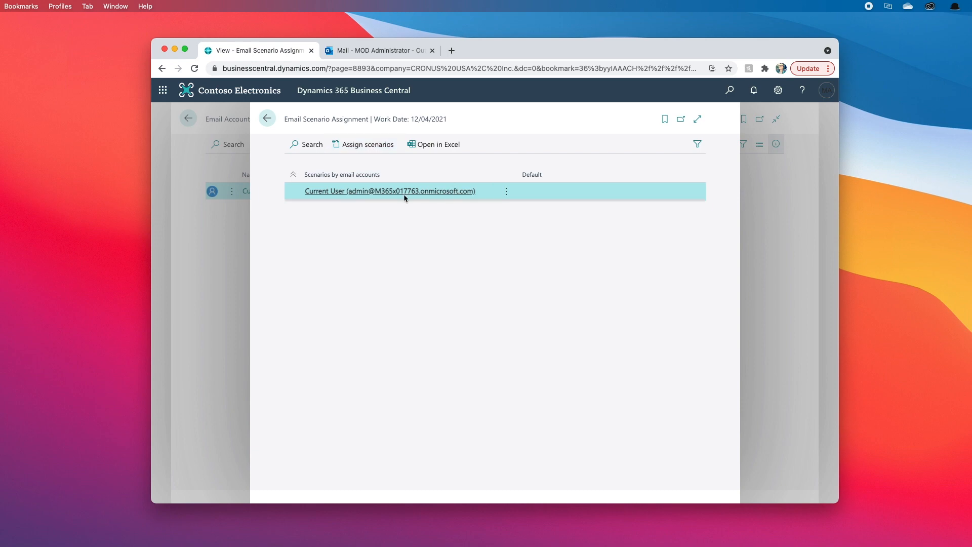
{"action": "left_click", "coordinate": [370, 148]}
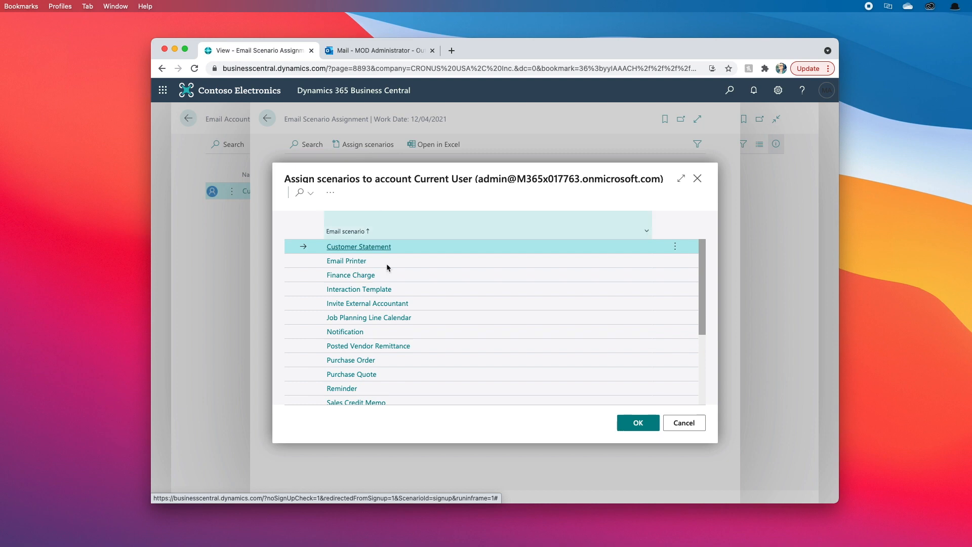
{"action": "scroll", "coordinate": [391, 353], "scroll_direction": "down", "scroll_amount": 5}
{"action": "scroll", "coordinate": [391, 353], "scroll_direction": "up", "scroll_amount": 5}
{"action": "scroll", "coordinate": [424, 298], "scroll_direction": "down", "scroll_amount": 5}
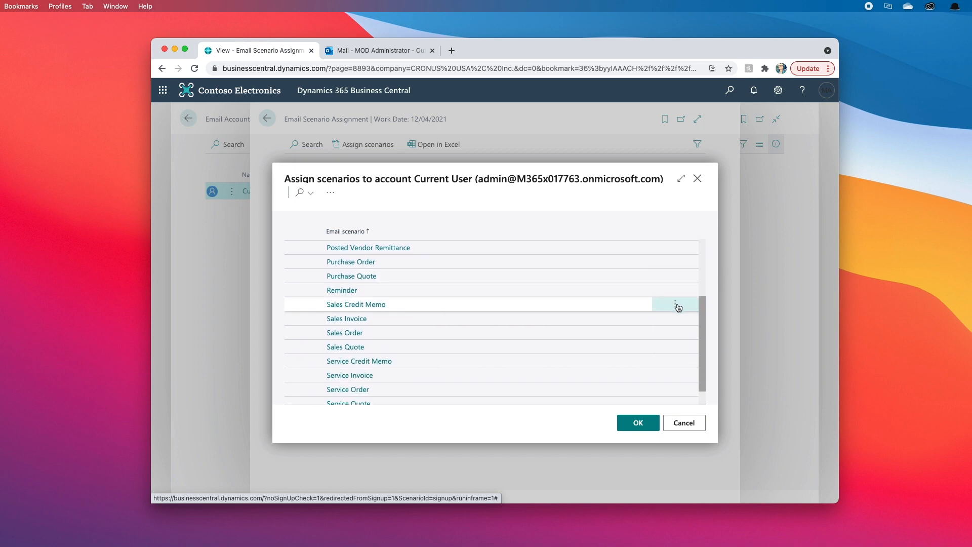
- Select Sales Credit Memo, Sales Invoice, Sales Order and Sales Quote, and confirm
{"action": "left_click", "coordinate": [675, 304]}
{"action": "left_click", "coordinate": [659, 318]}
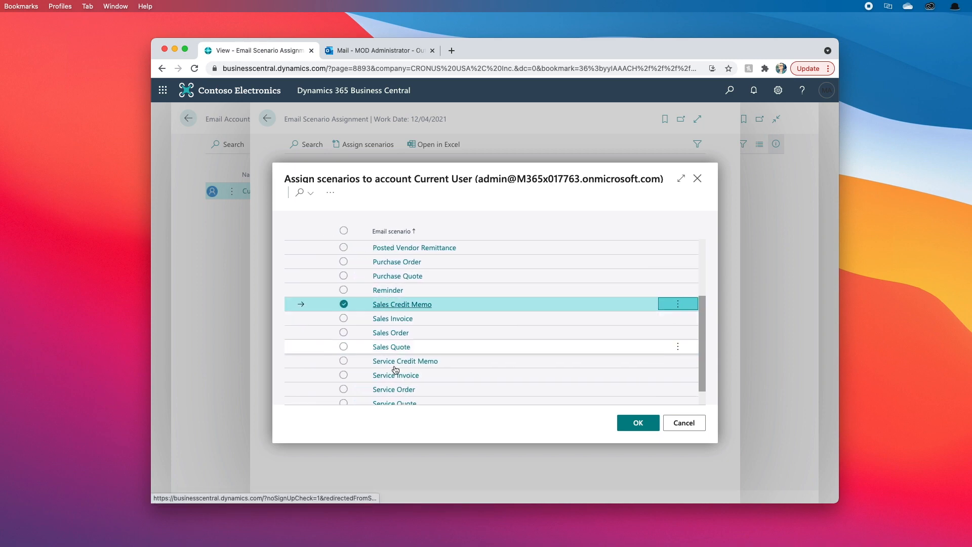
{"action": "scroll", "coordinate": [375, 367], "scroll_direction": "down", "scroll_amount": 1}
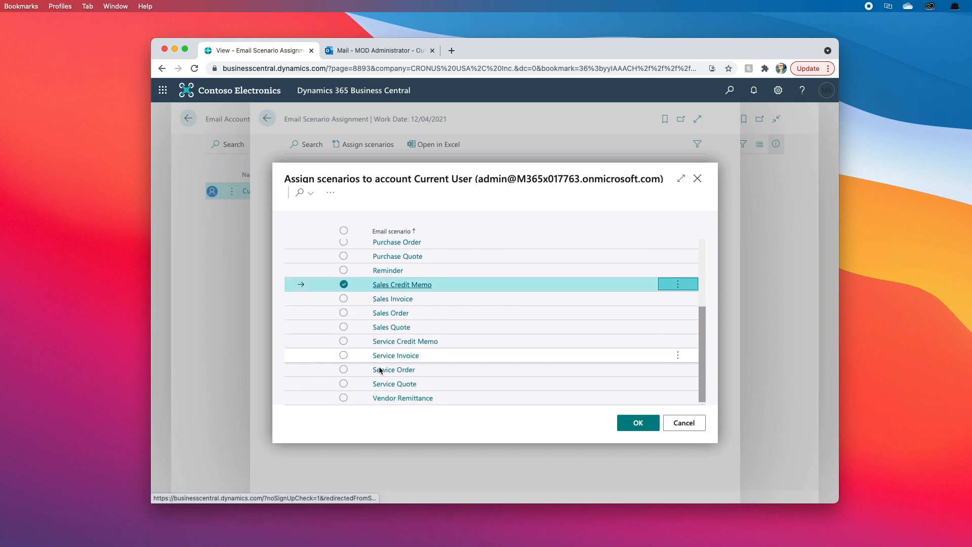
{"action": "left_click", "coordinate": [344, 325], "text": "shift"}
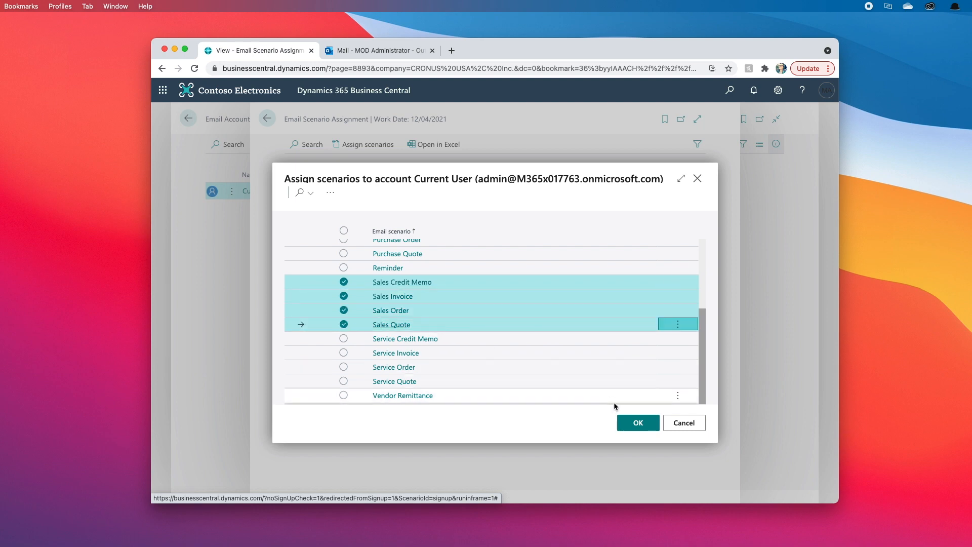
{"action": "left_click", "coordinate": [624, 423]}
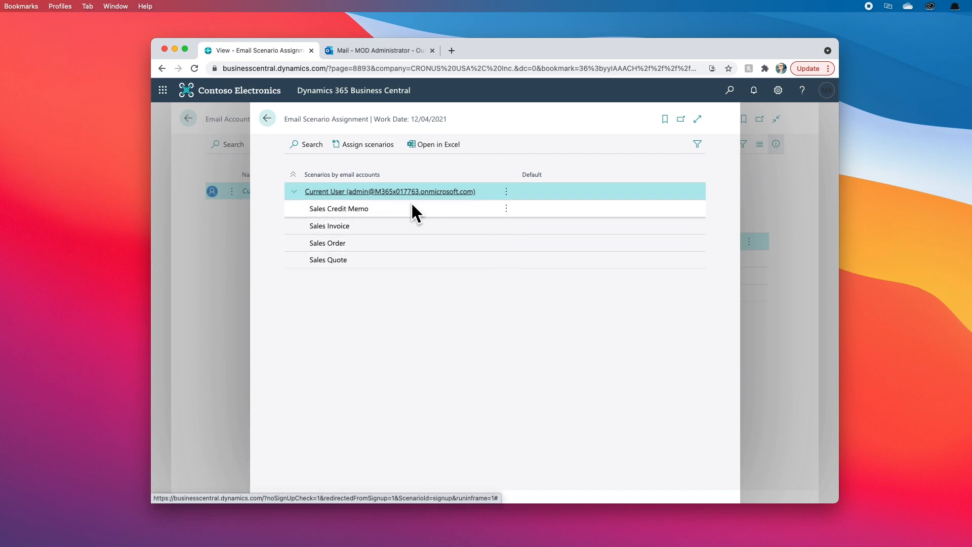
- Start a new email account from Email Accounts using the Microsoft 365 account type
{"action": "left_click", "coordinate": [269, 120]}
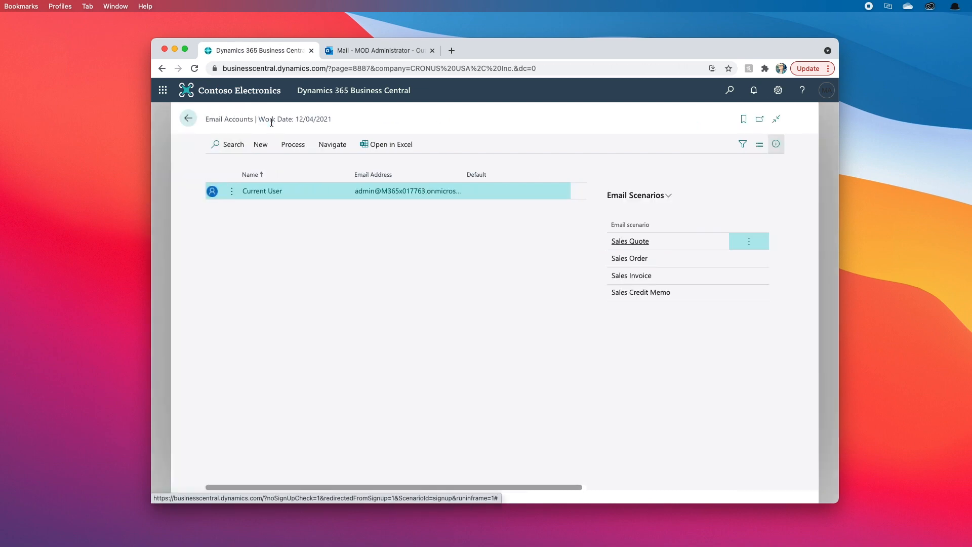
{"action": "left_click", "coordinate": [269, 146]}
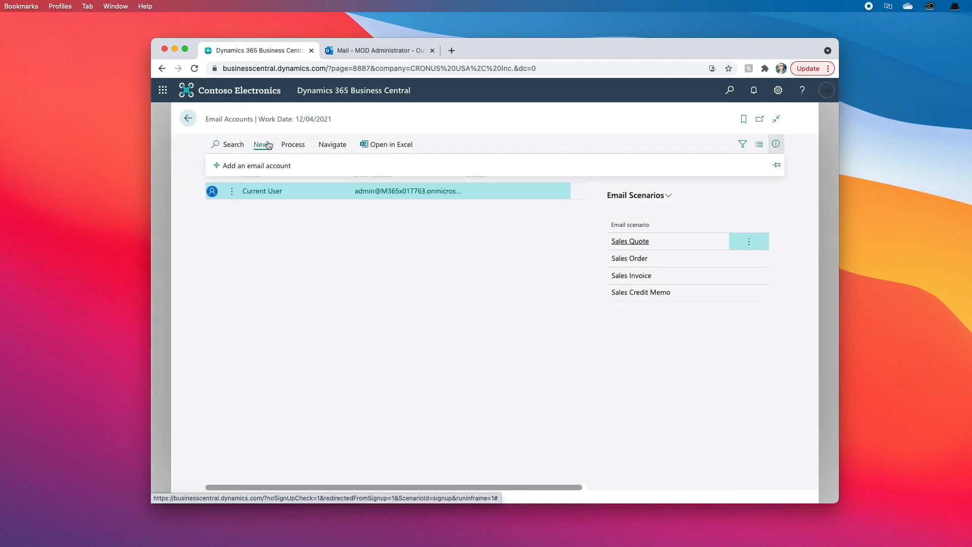
{"action": "left_click", "coordinate": [249, 162]}
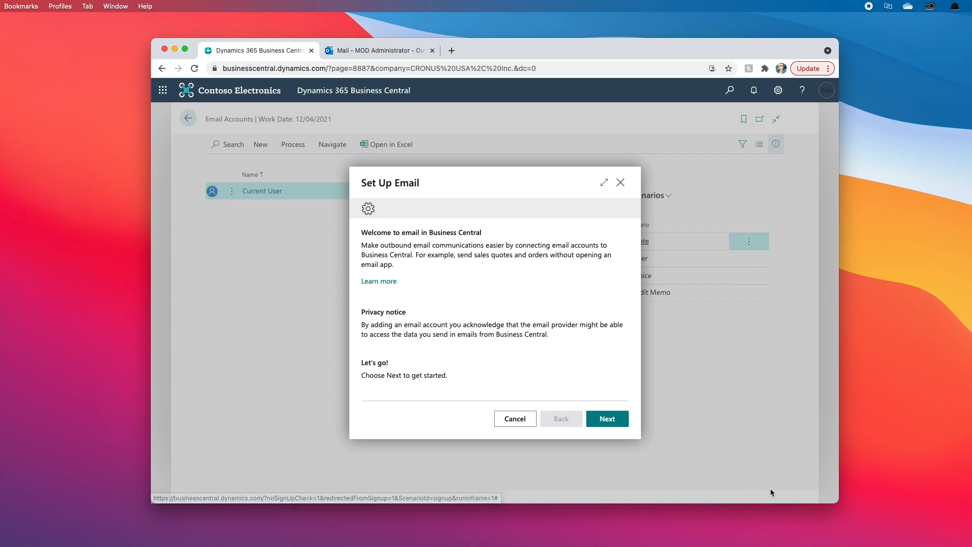
{"action": "left_click", "coordinate": [607, 420]}
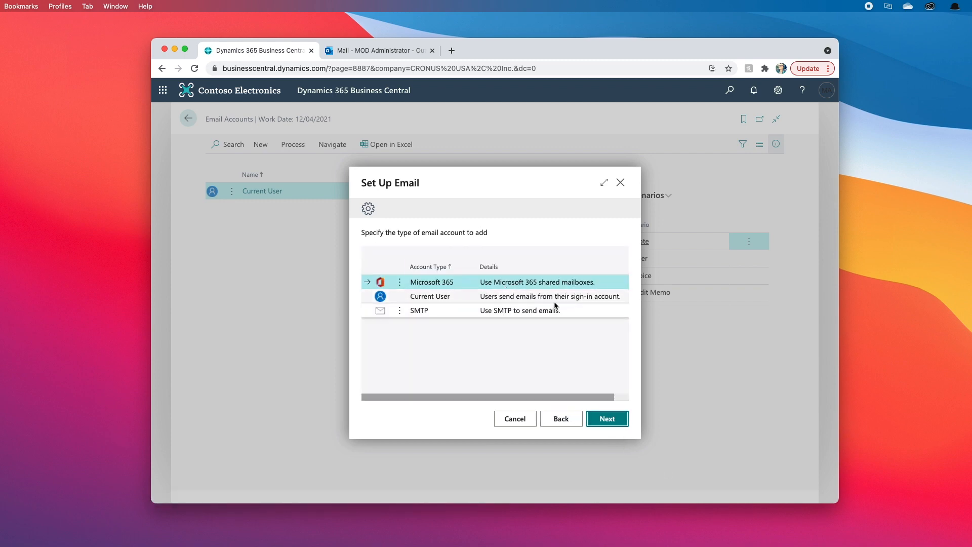
{"action": "left_click", "coordinate": [603, 416]}
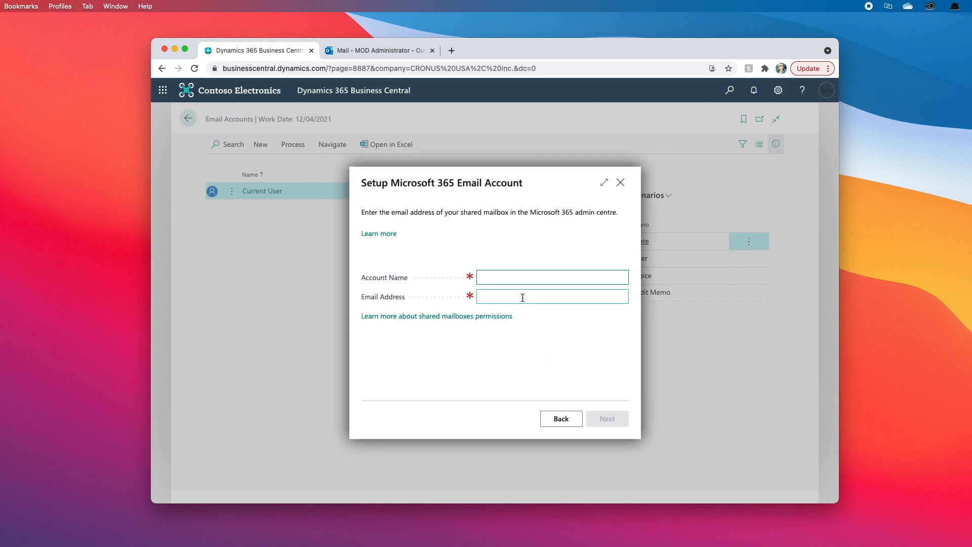
- Name the account 'Finance', fill in the shared mailbox address, and complete the setup
{"action": "type", "text": "Finance"}
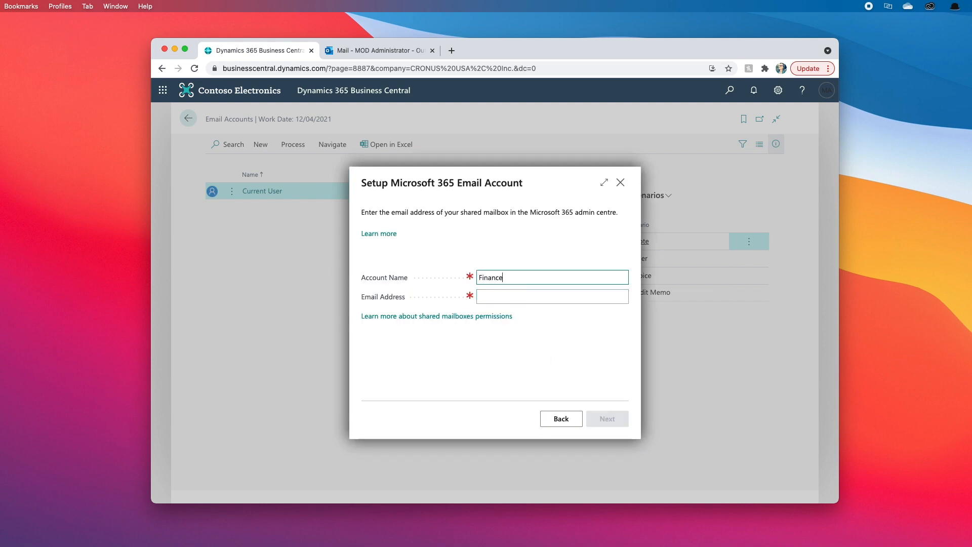
{"action": "key", "text": "Tab"}
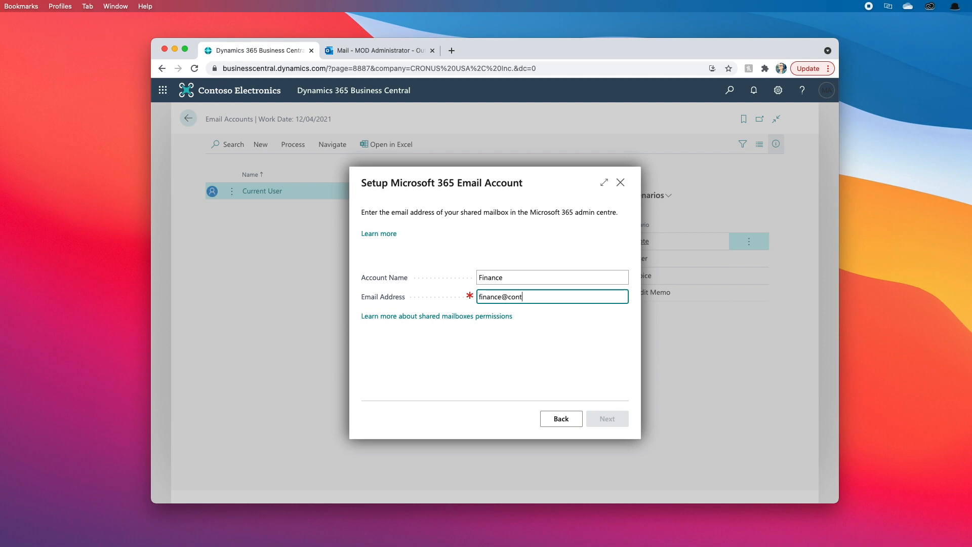
{"action": "key", "text": "Tab"}
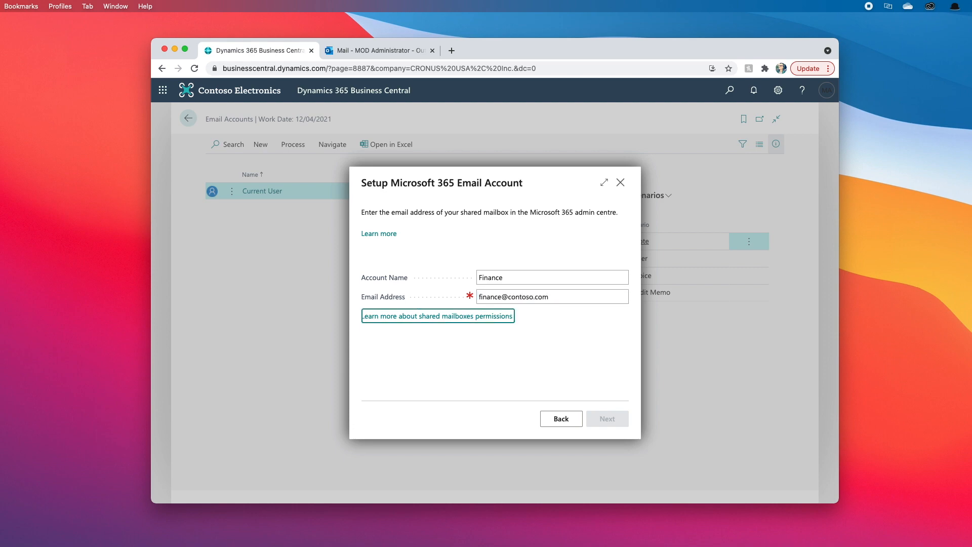
{"action": "left_click", "coordinate": [606, 420]}
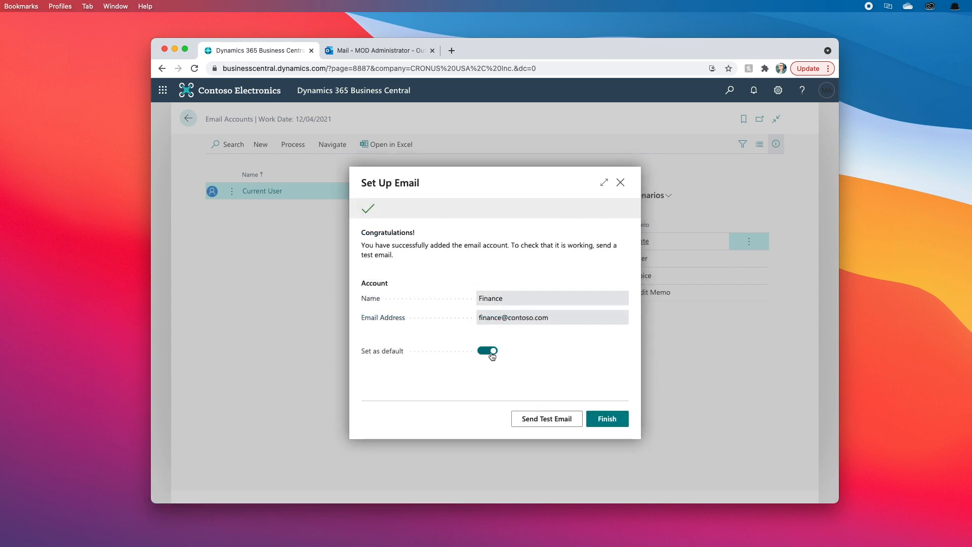
{"action": "left_click", "coordinate": [611, 422]}
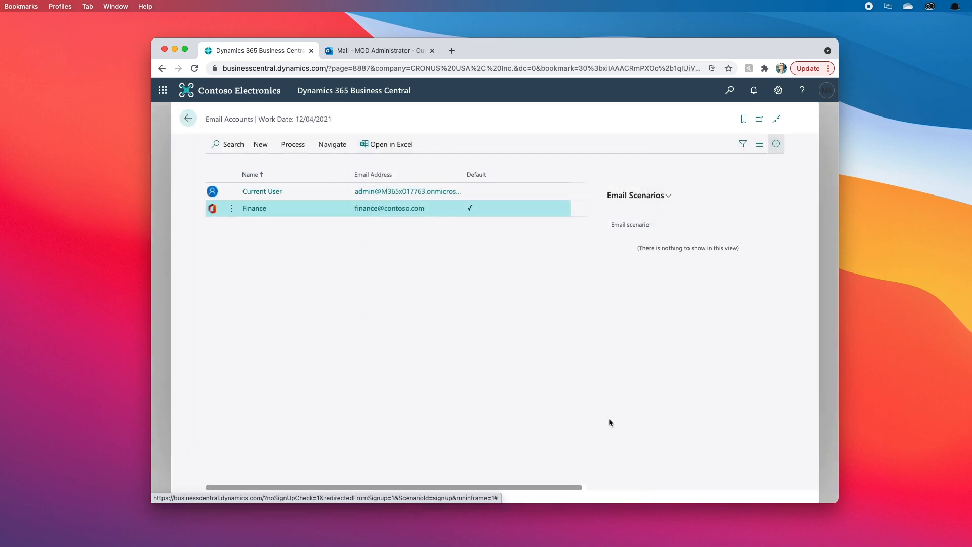
- Open the email scenario assignments and start assigning scenarios to the Finance account
{"action": "left_click", "coordinate": [321, 147]}
{"action": "left_click", "coordinate": [349, 166]}
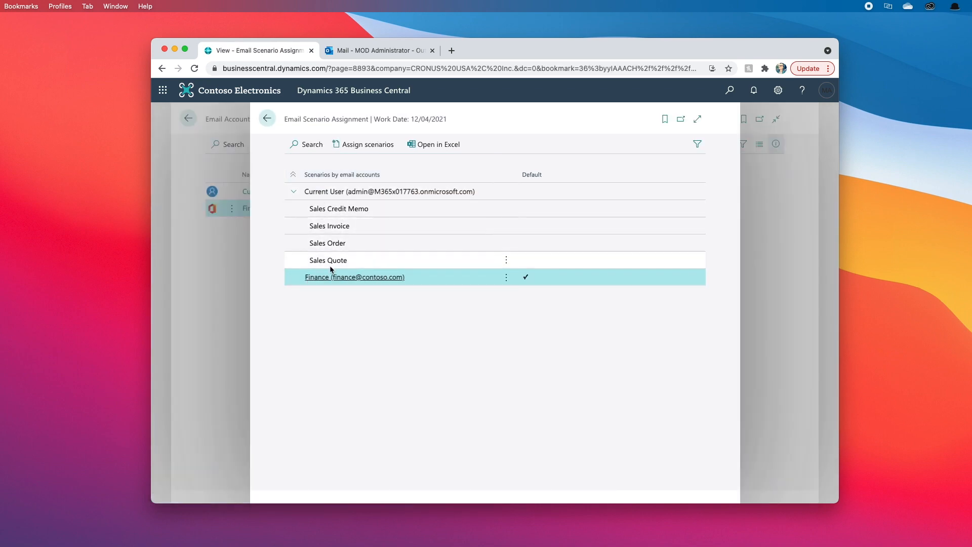
{"action": "left_click", "coordinate": [367, 145]}
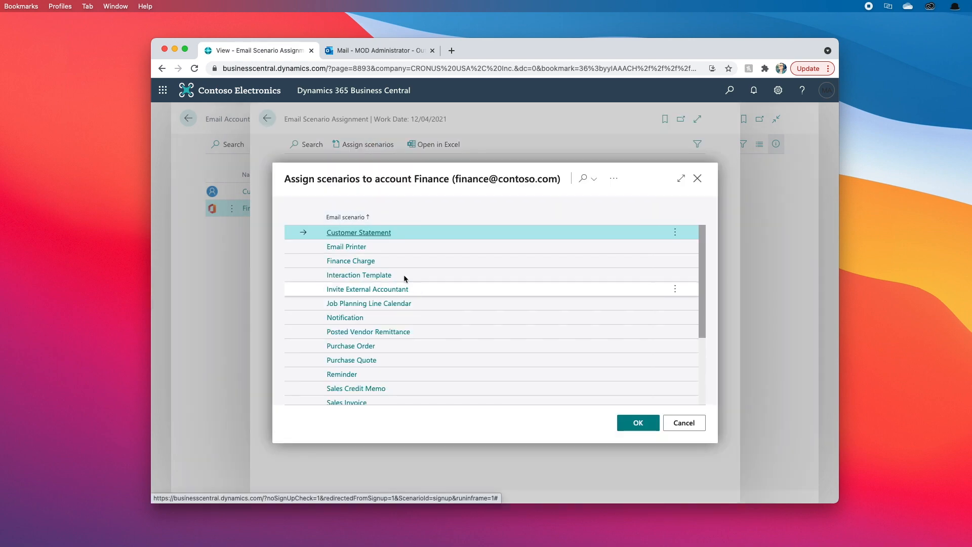
- Select Finance Charge, Customer Statement and Vendor Remittance, and confirm for Finance
{"action": "left_click", "coordinate": [666, 266]}
{"action": "left_click", "coordinate": [677, 276]}
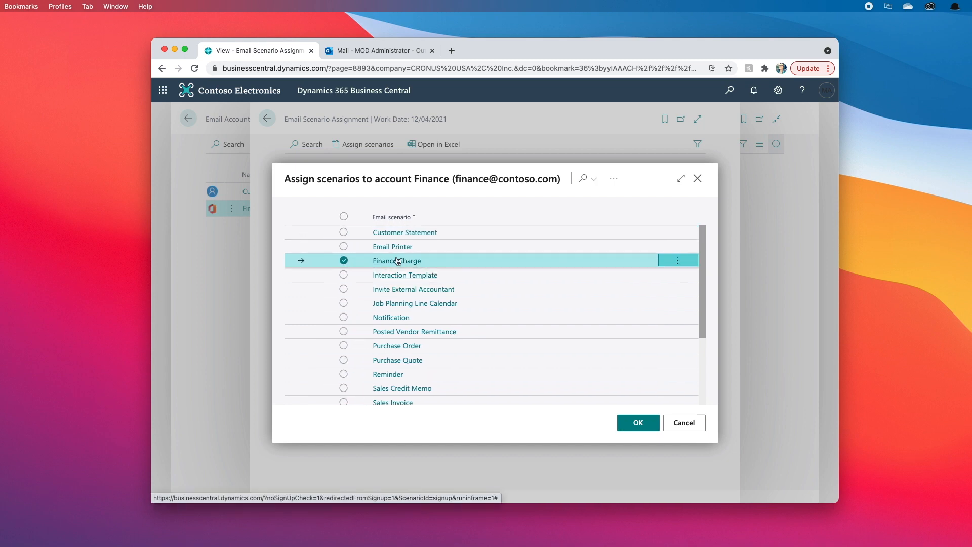
{"action": "left_click", "coordinate": [344, 232]}
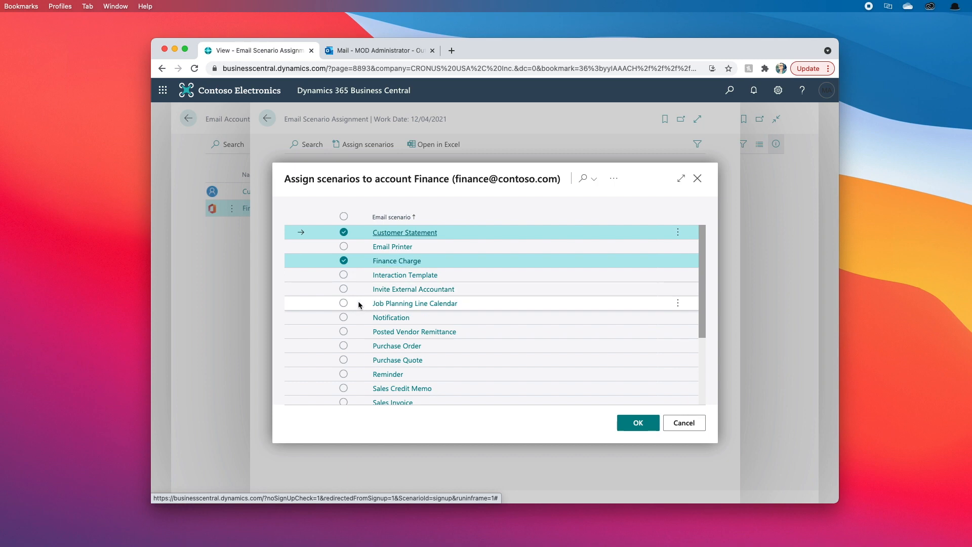
{"action": "scroll", "coordinate": [357, 300], "scroll_direction": "down", "scroll_amount": 5}
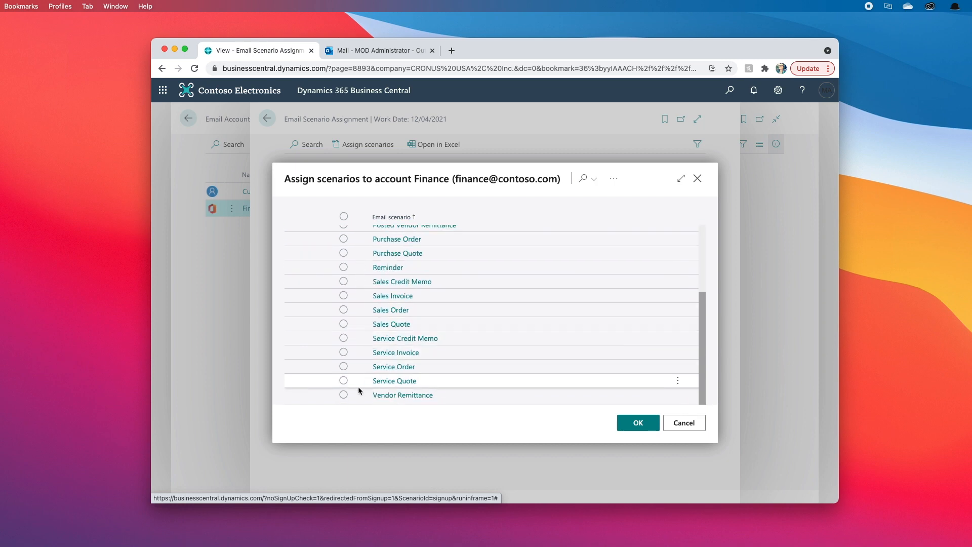
{"action": "left_click", "coordinate": [344, 395]}
{"action": "left_click", "coordinate": [641, 423]}
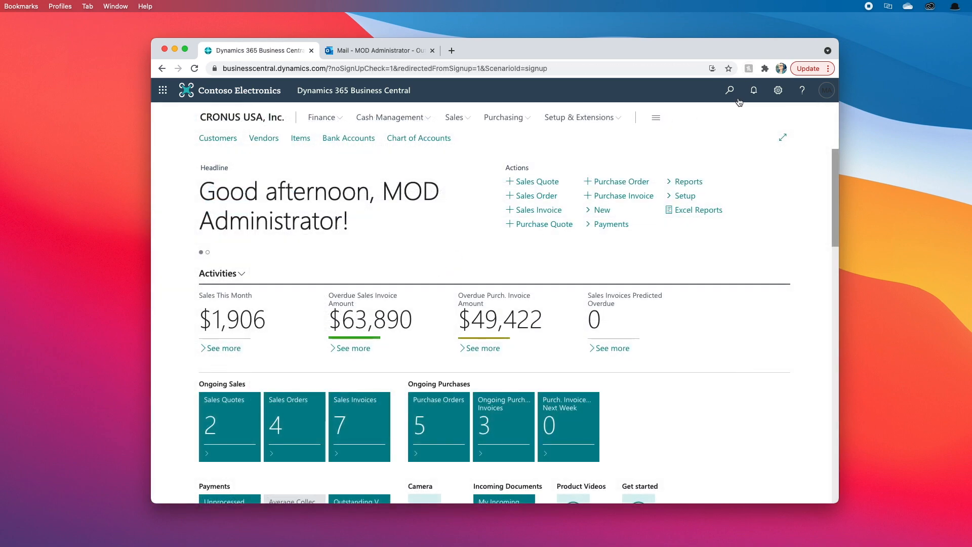
- Open customer 20000 Trey Research's card from Customers and show its Document Sending Profile lookup
{"action": "left_click", "coordinate": [737, 99]}
{"action": "type", "text": "customer"}
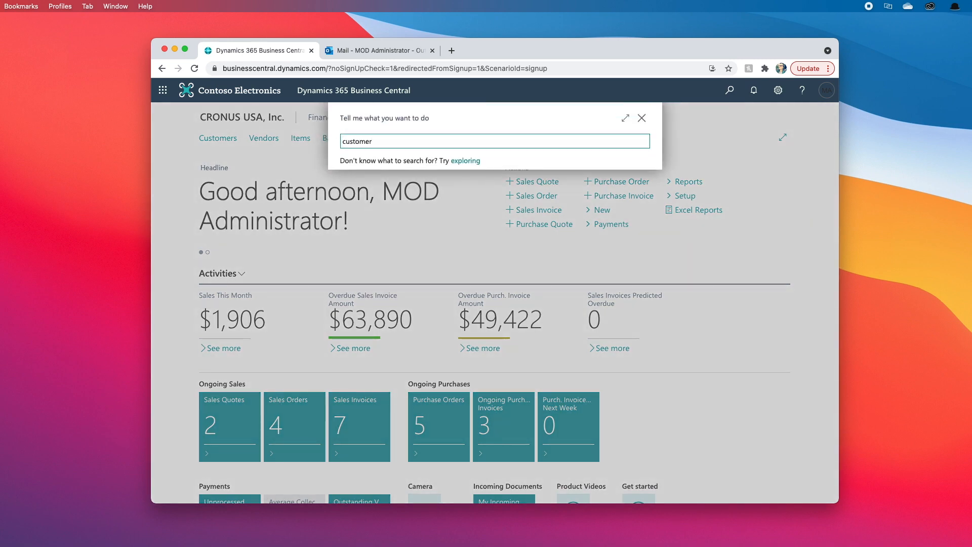
{"action": "left_click", "coordinate": [371, 292]}
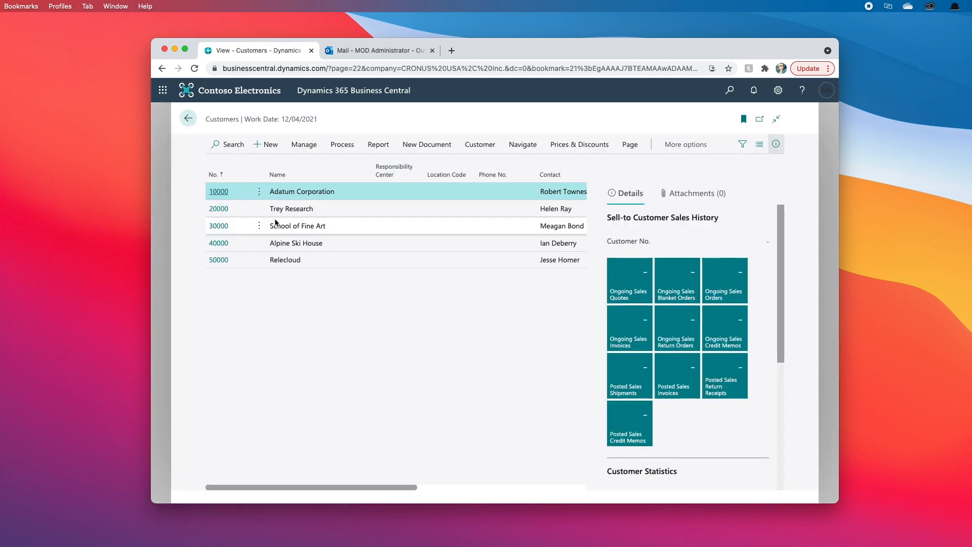
{"action": "left_click", "coordinate": [272, 214]}
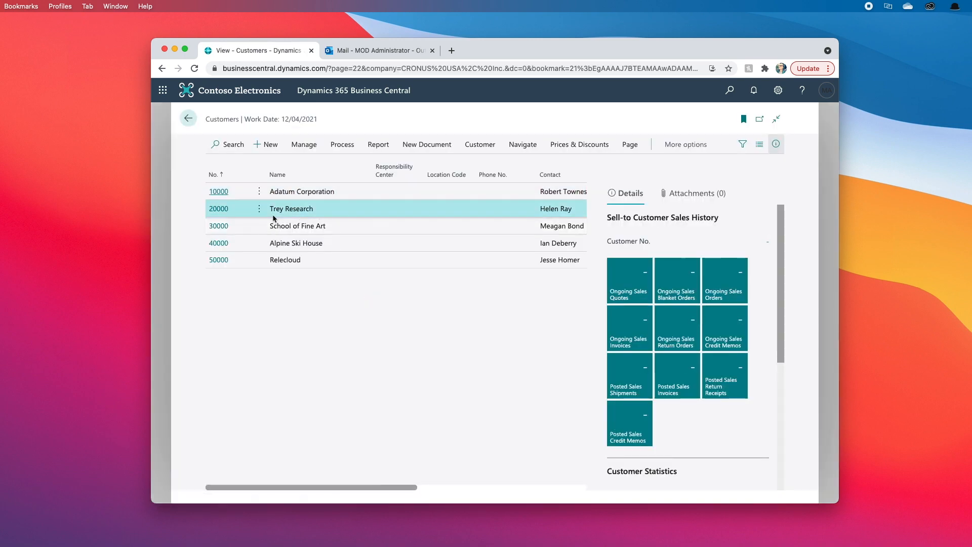
{"action": "left_click", "coordinate": [217, 209]}
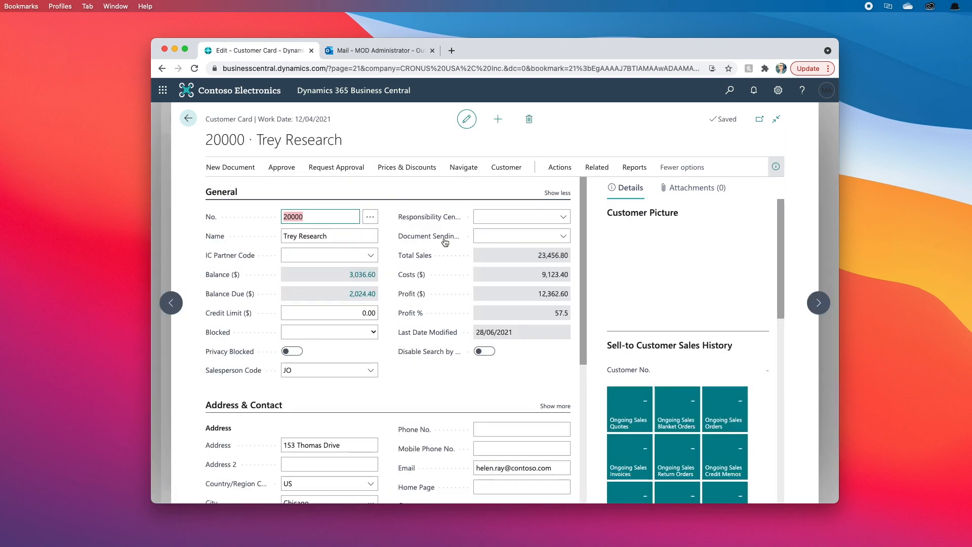
{"action": "mouse_move", "coordinate": [443, 241]}
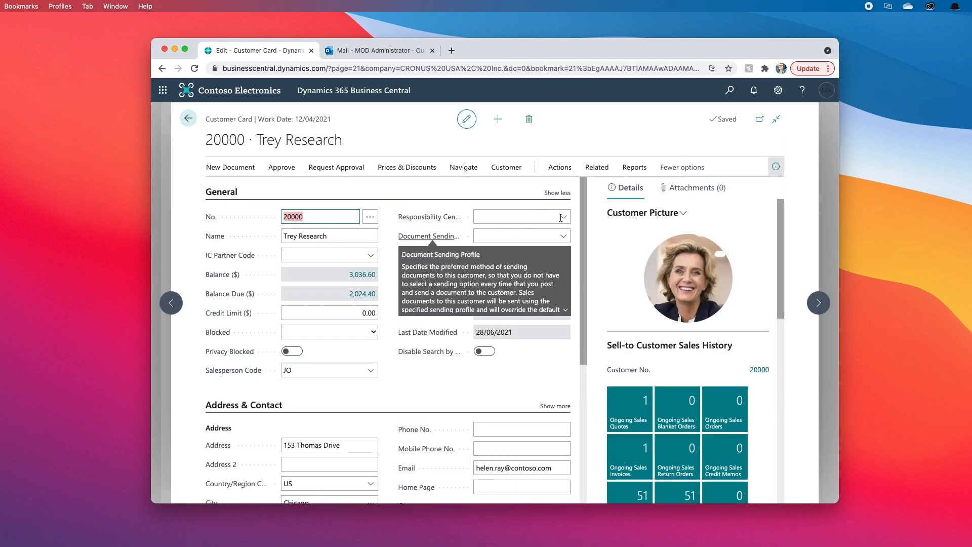
{"action": "left_click", "coordinate": [566, 237]}
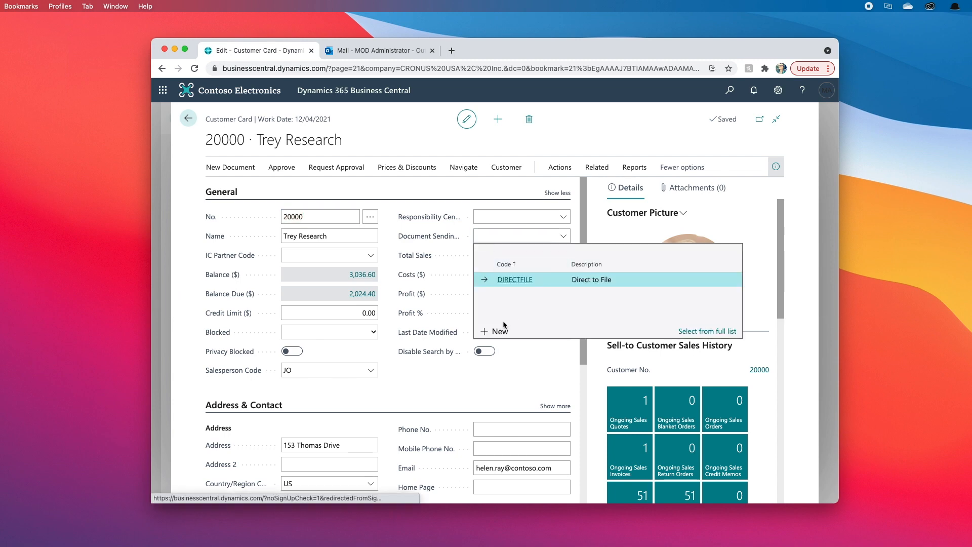
- Create an EMAIL NO PROMPT sending profile emailing with default settings and apply it to Trey Research
{"action": "left_click", "coordinate": [500, 332]}
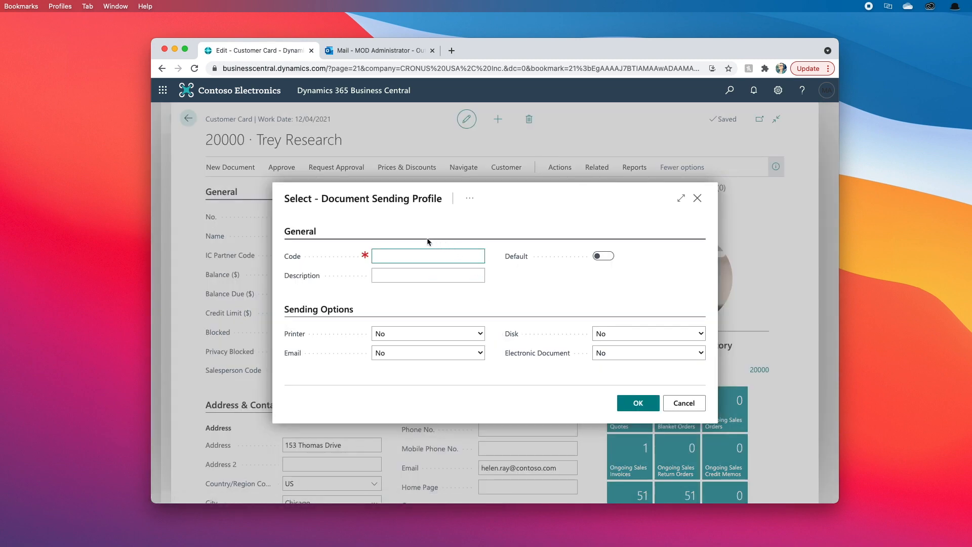
{"action": "type", "text": "EMAIL NO PROMPT"}
{"action": "key", "text": "Tab"}
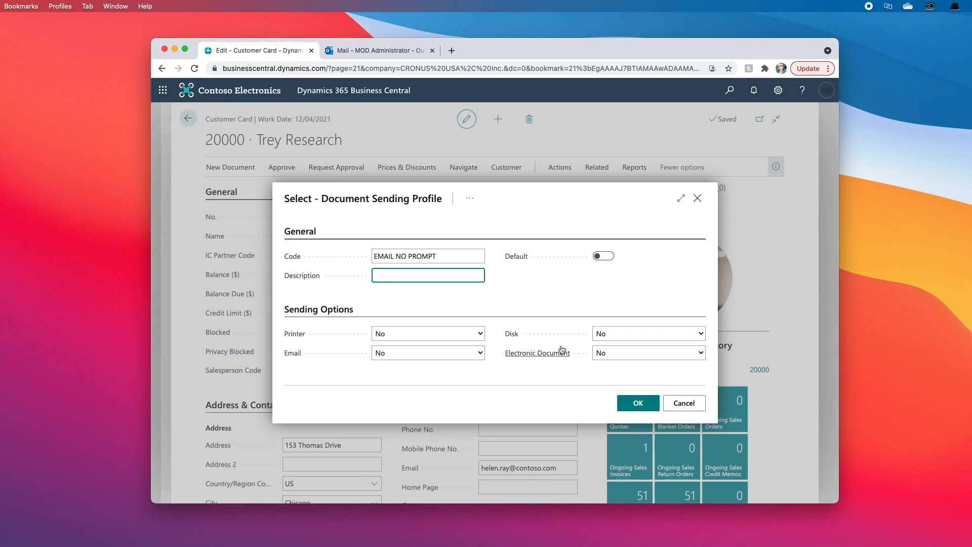
{"action": "left_click", "coordinate": [418, 348]}
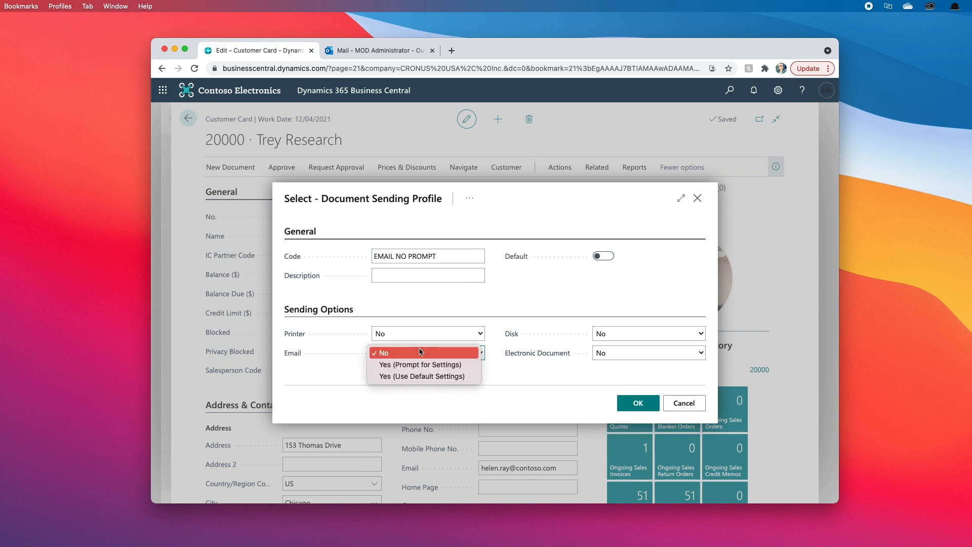
{"action": "left_click", "coordinate": [413, 377]}
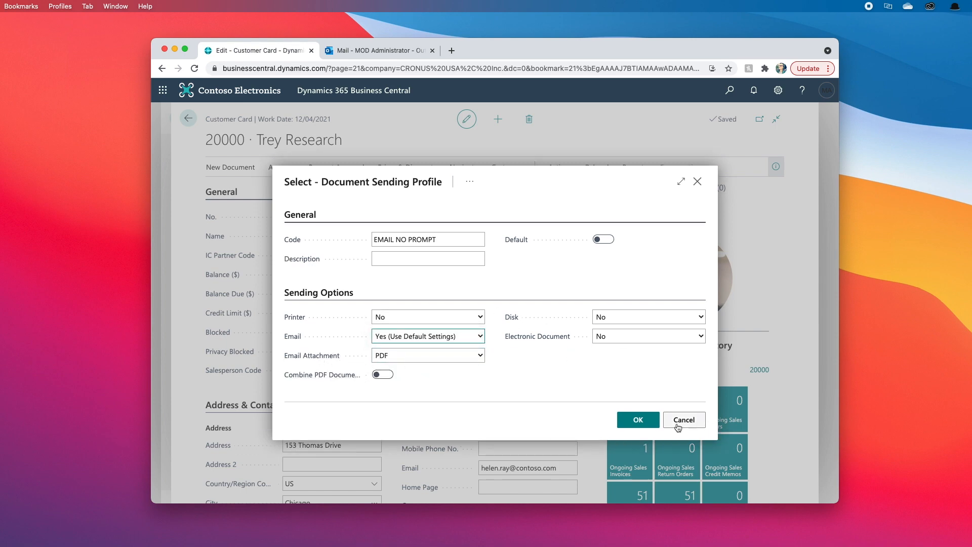
{"action": "left_click", "coordinate": [637, 420]}
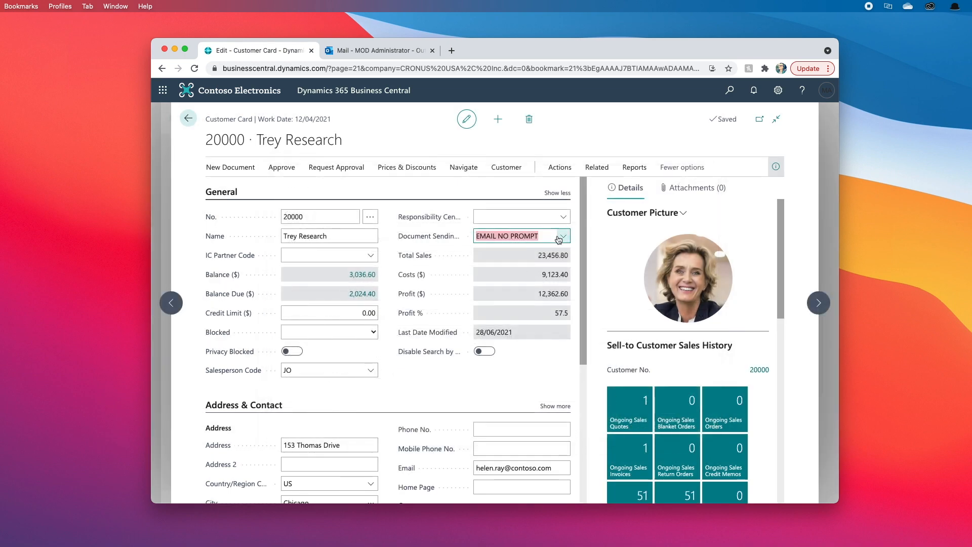
{"action": "left_click", "coordinate": [563, 236]}
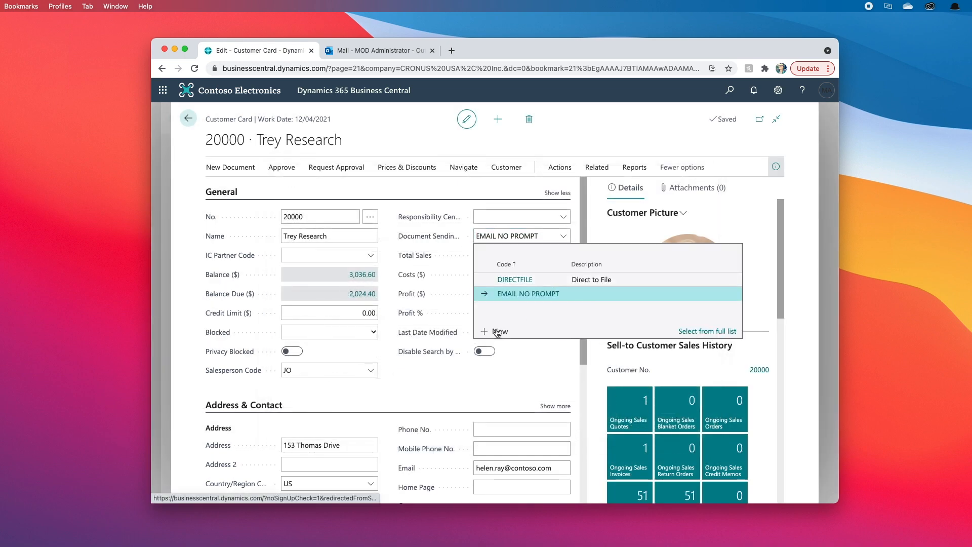
- Create an EMAIL PROMPT profile with Email set to Yes (Prompt for Settings) for Trey Research
{"action": "type", "text": "EMAIL"}
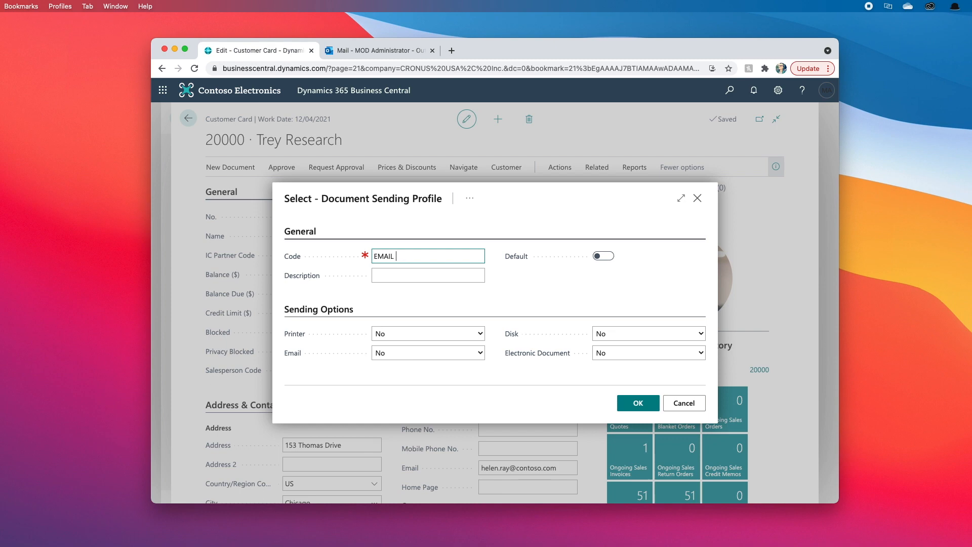
{"action": "key", "text": "Tab"}
{"action": "key", "text": "Tab"}
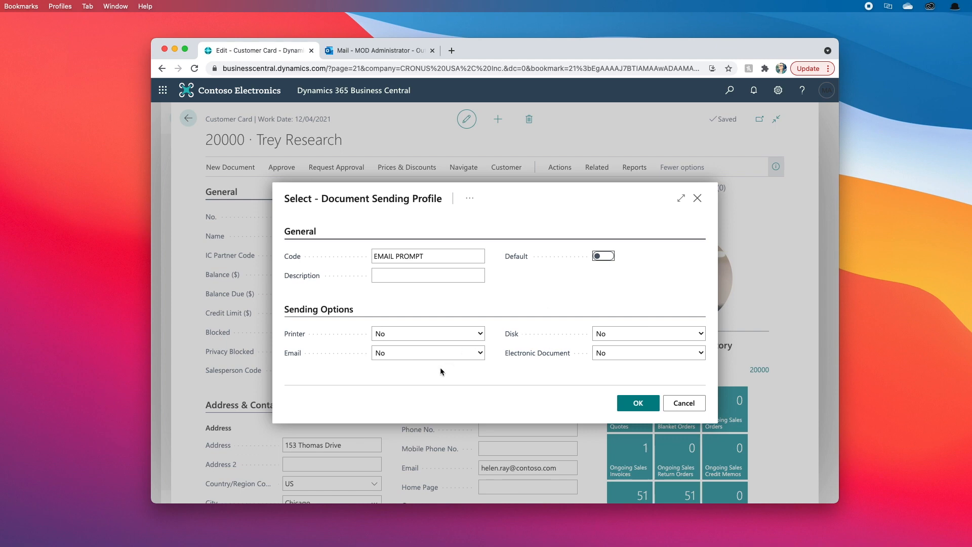
{"action": "left_click", "coordinate": [439, 354]}
{"action": "left_click", "coordinate": [433, 365]}
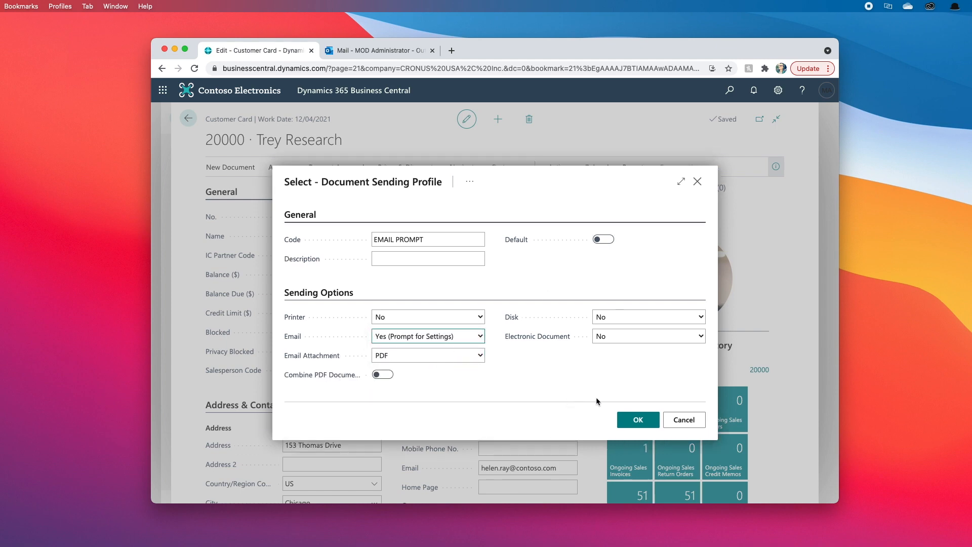
{"action": "left_click", "coordinate": [639, 420]}
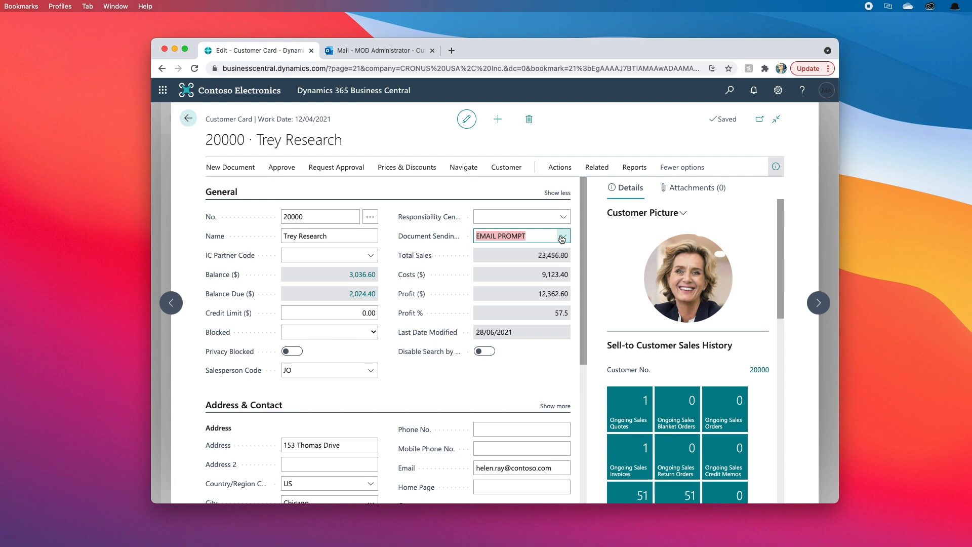
{"action": "left_click", "coordinate": [562, 236]}
- Switch Trey Research to EMAIL NO PROMPT, paste the admin mailbox address into Email, and return
{"action": "left_click", "coordinate": [537, 293]}
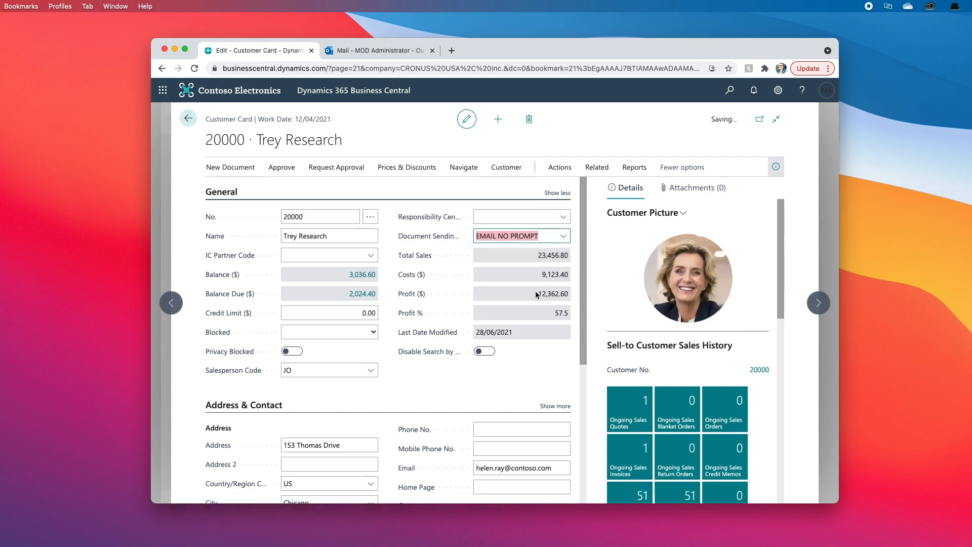
{"action": "left_click", "coordinate": [508, 470]}
{"action": "key", "text": "super+v"}
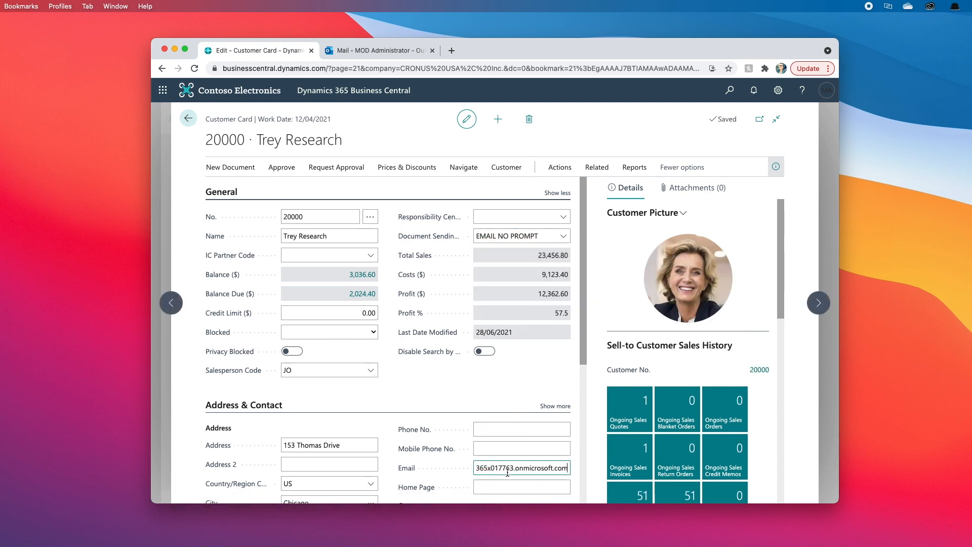
{"action": "key", "text": "Tab"}
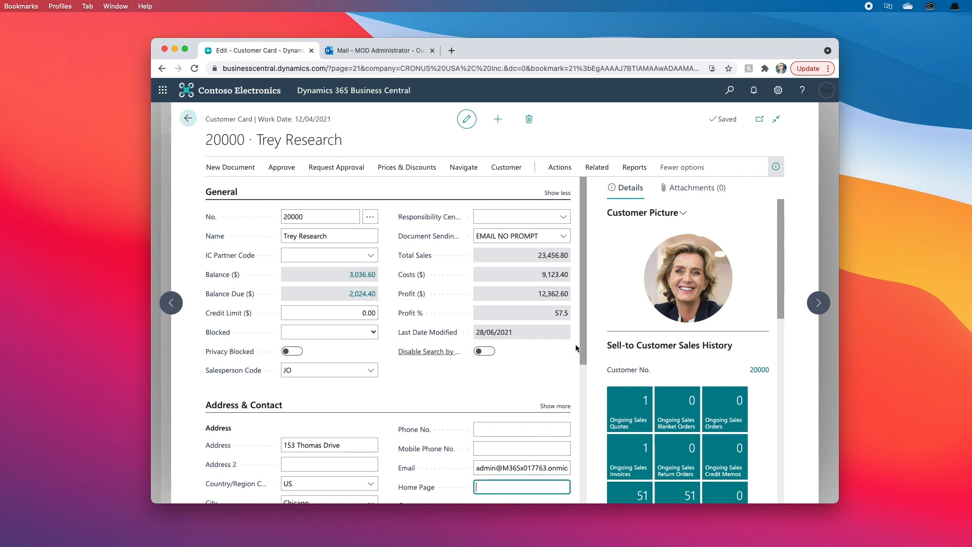
{"action": "left_click", "coordinate": [187, 120]}
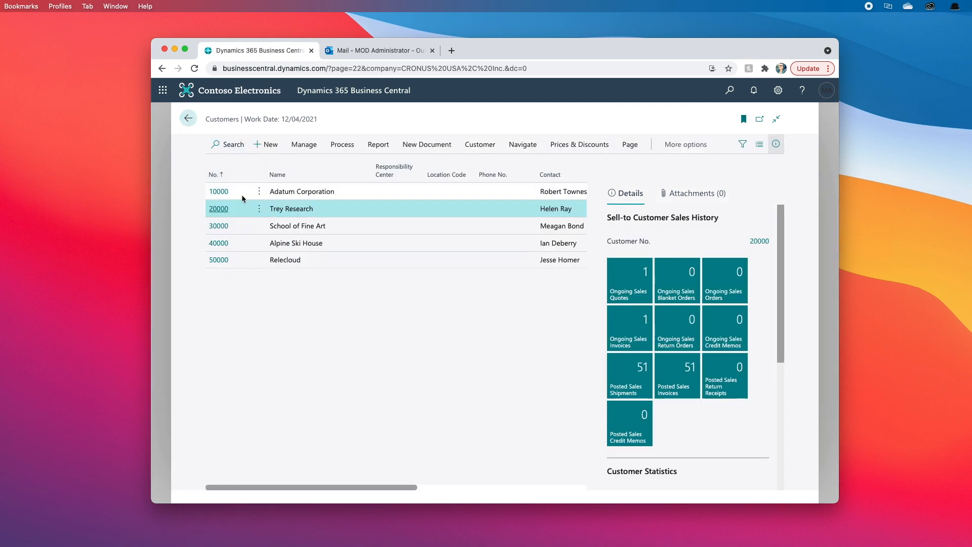
- Set customer 10000 Adatum Corporation's document sending profile to EMAIL PROMPT and return to Customers
{"action": "left_click", "coordinate": [224, 194]}
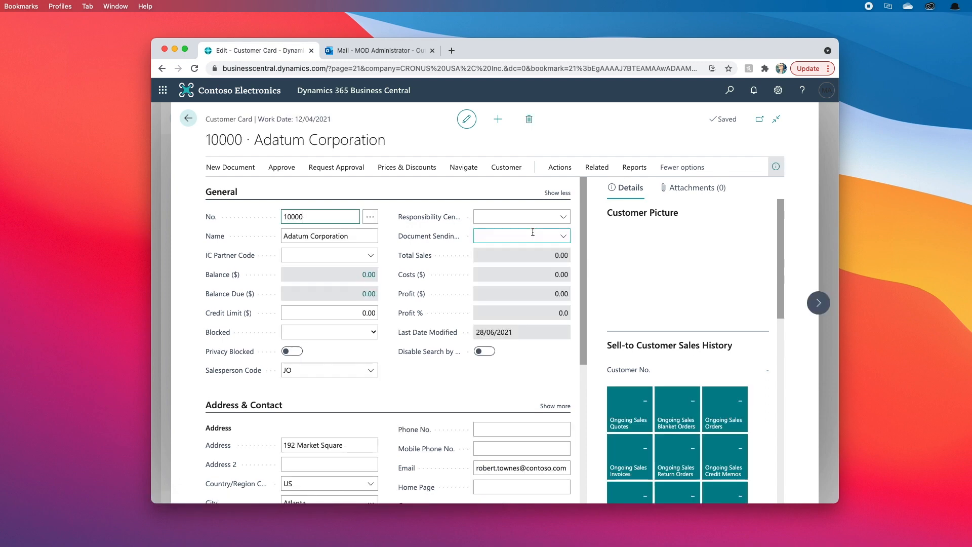
{"action": "left_click", "coordinate": [562, 237]}
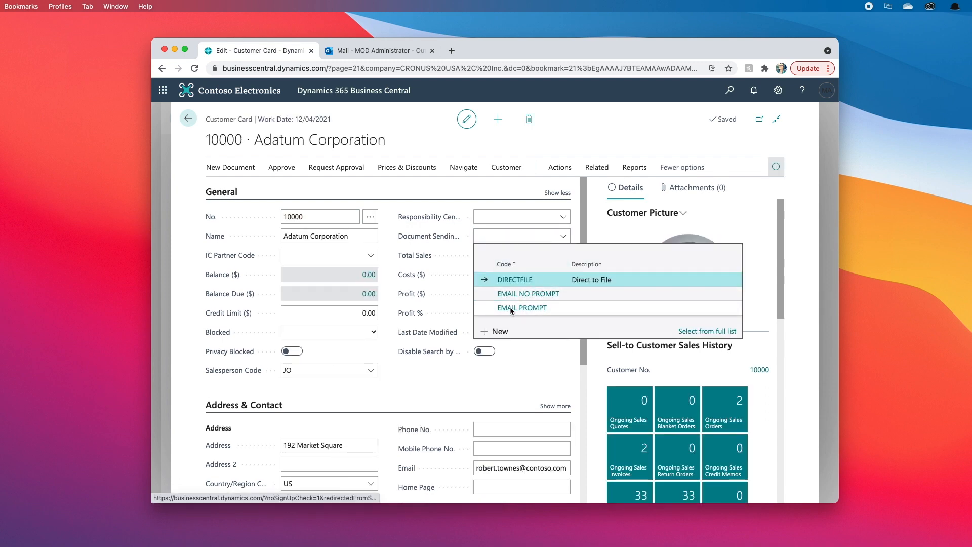
{"action": "left_click", "coordinate": [510, 307]}
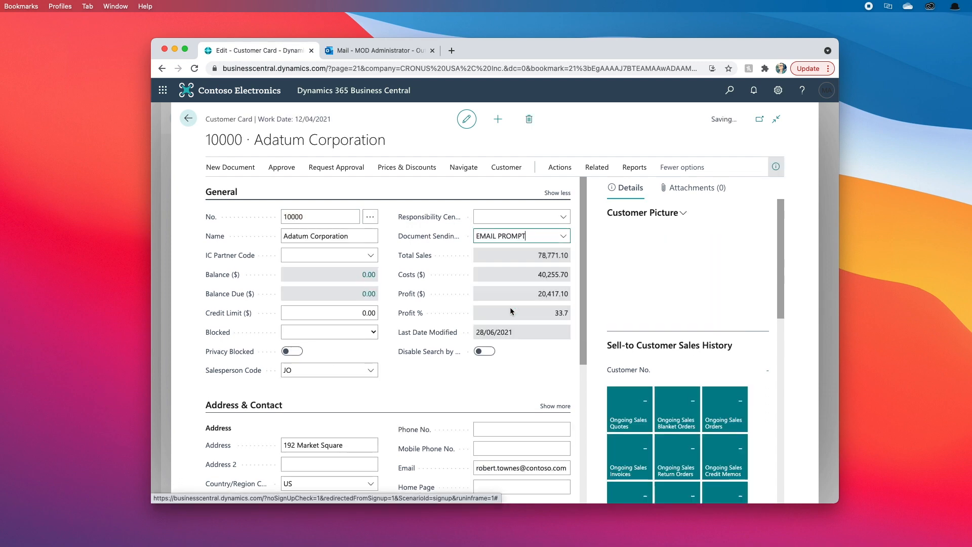
{"action": "left_click", "coordinate": [189, 120]}
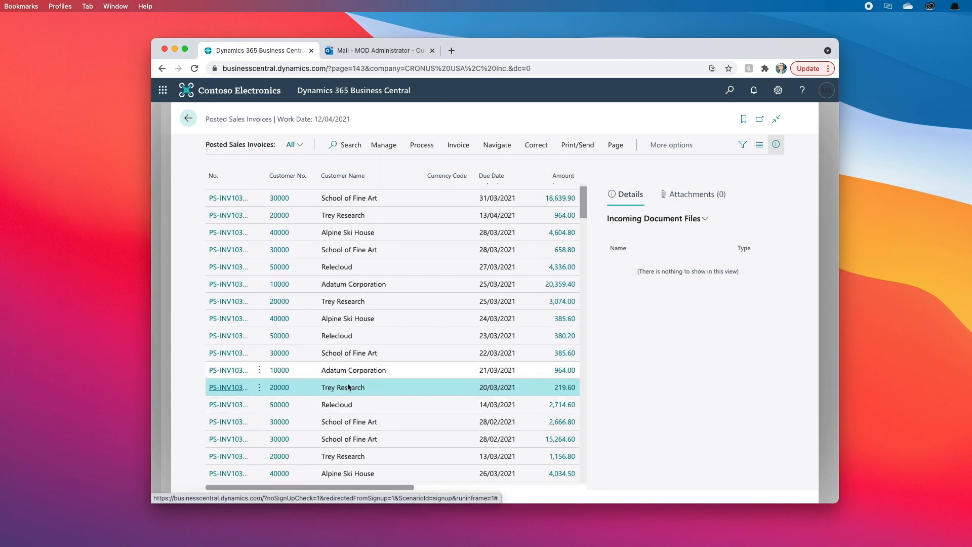
- Email Adatum's 21/03/2021 invoice PS-INV103186 as a PDF after reviewing the prompted draft
{"action": "left_click", "coordinate": [214, 374]}
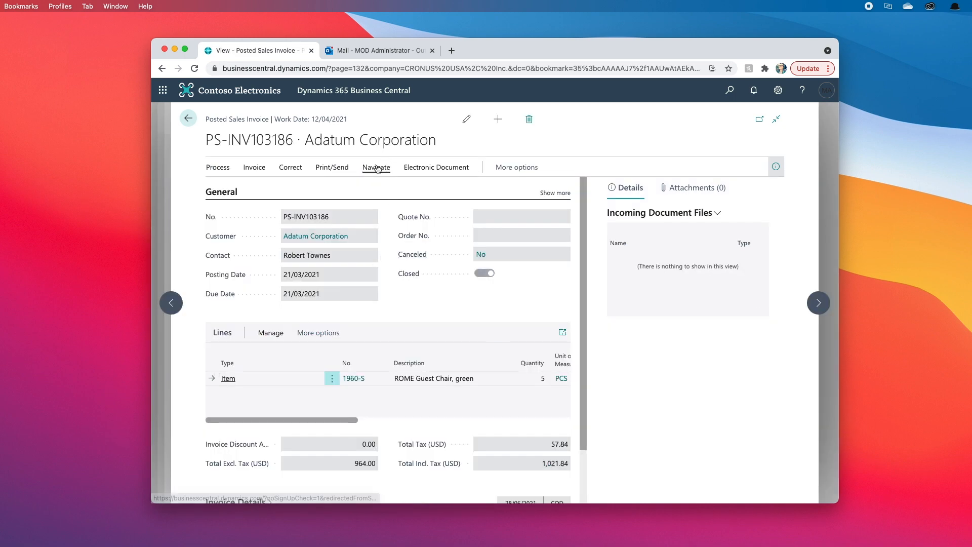
{"action": "left_click", "coordinate": [334, 170]}
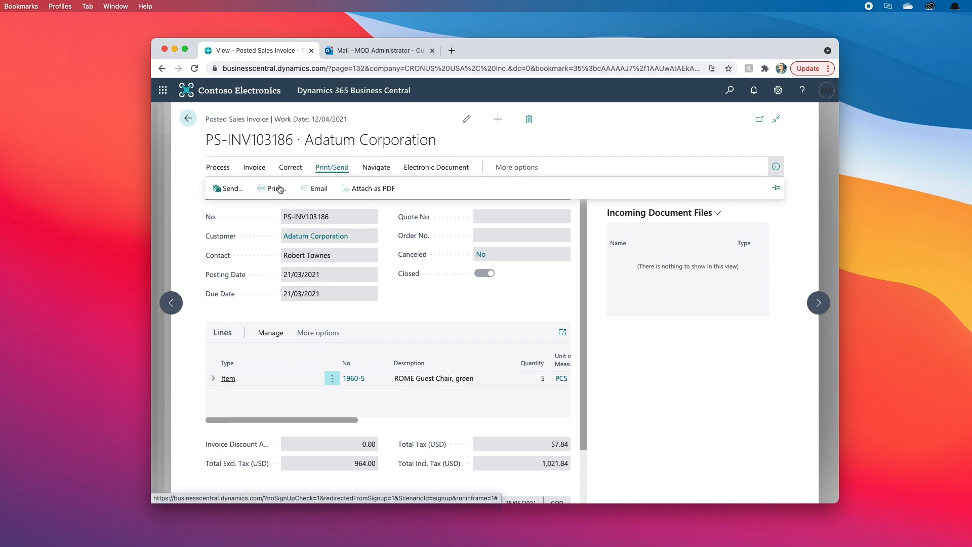
{"action": "left_click", "coordinate": [228, 189]}
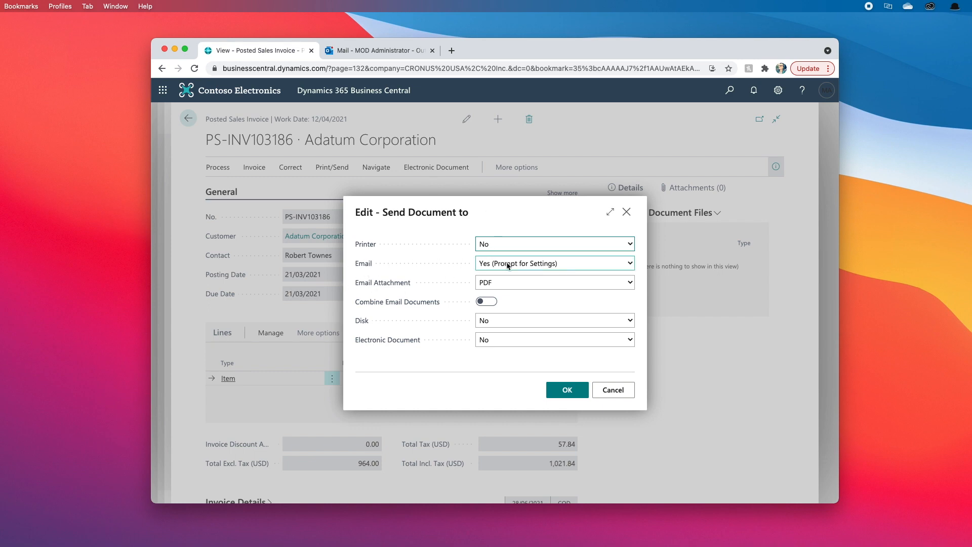
{"action": "left_click", "coordinate": [567, 393]}
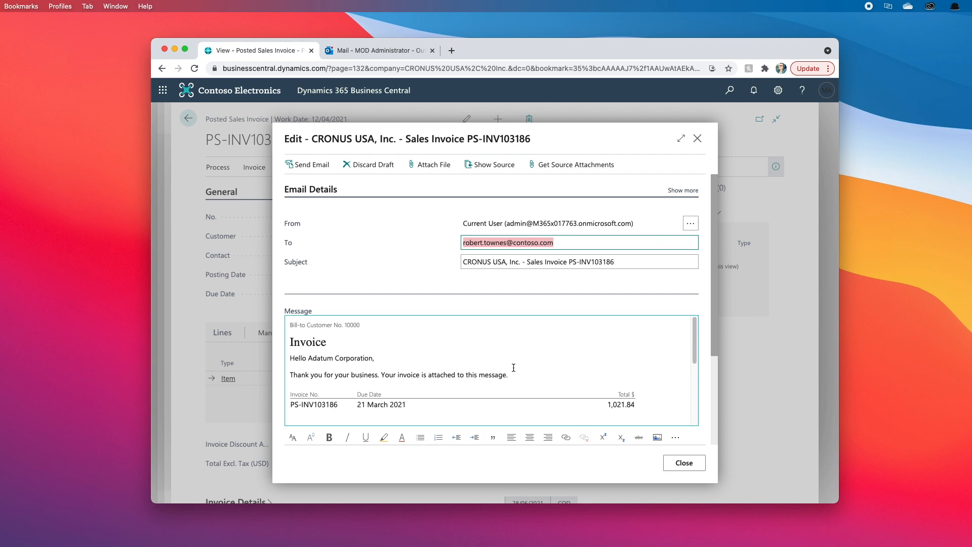
{"action": "scroll", "coordinate": [525, 349], "scroll_direction": "down", "scroll_amount": 10}
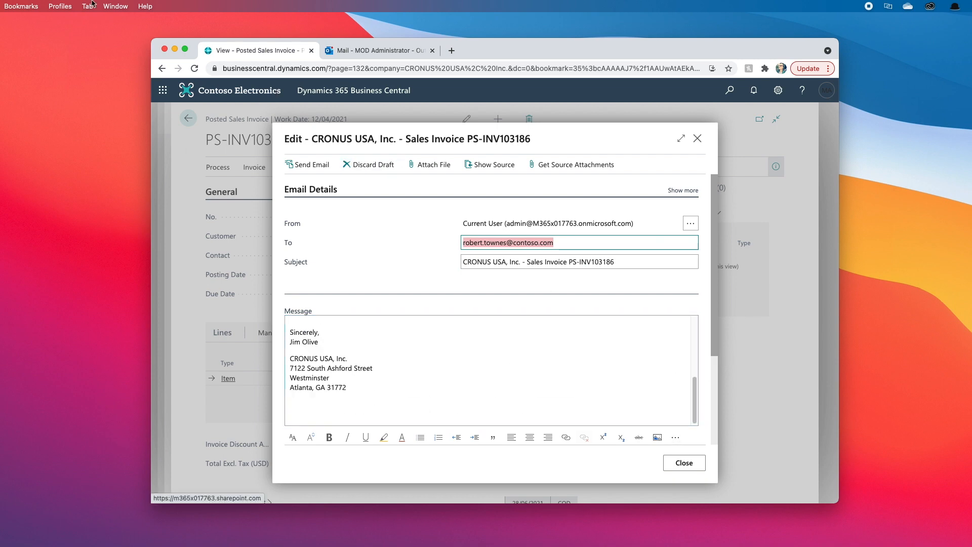
{"action": "left_click", "coordinate": [315, 170]}
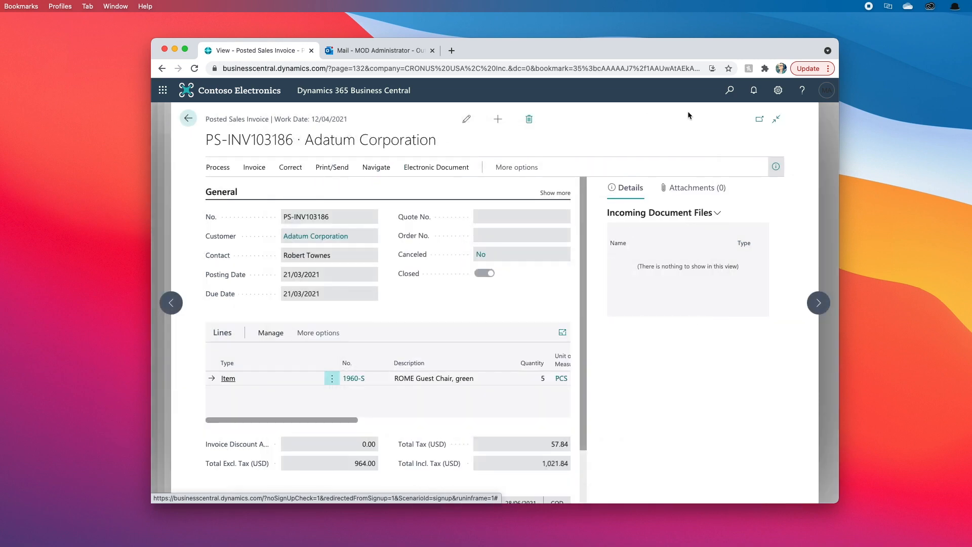
{"action": "left_click", "coordinate": [730, 92]}
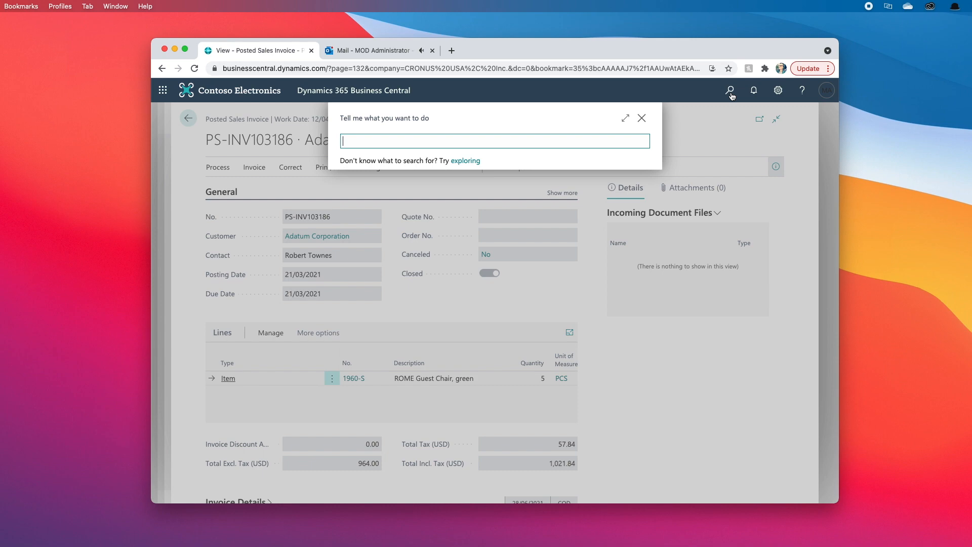
{"action": "type", "text": "email"}
{"action": "left_click", "coordinate": [388, 188]}
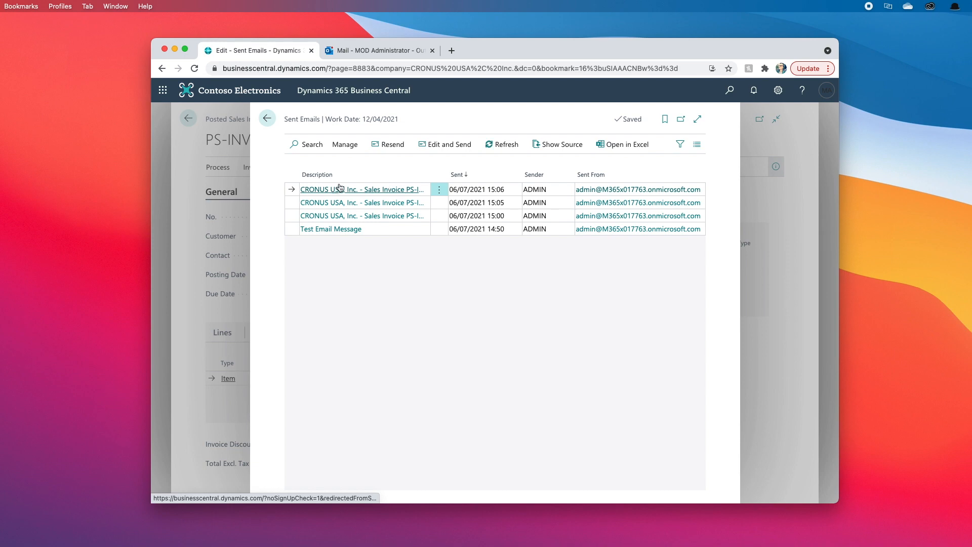
{"action": "left_click", "coordinate": [371, 192]}
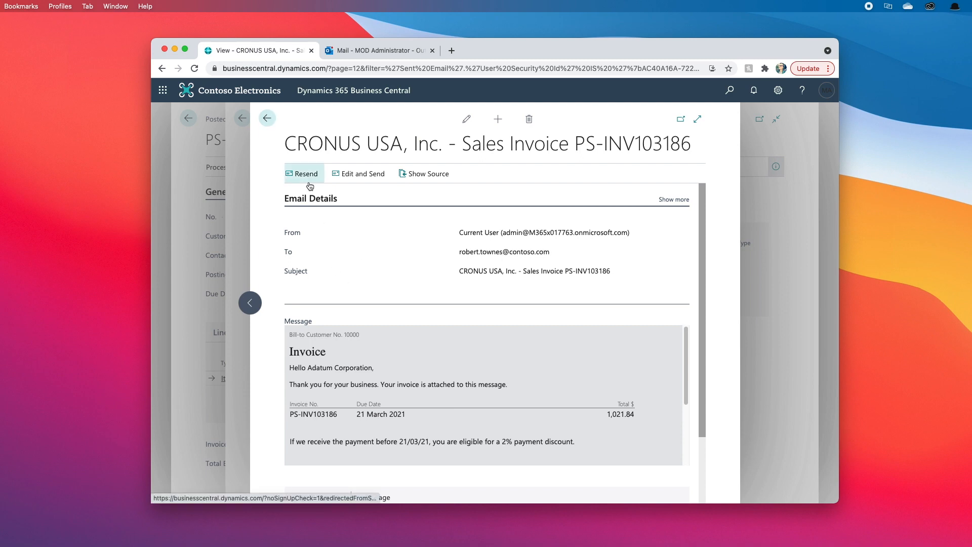
{"action": "left_click", "coordinate": [349, 181]}
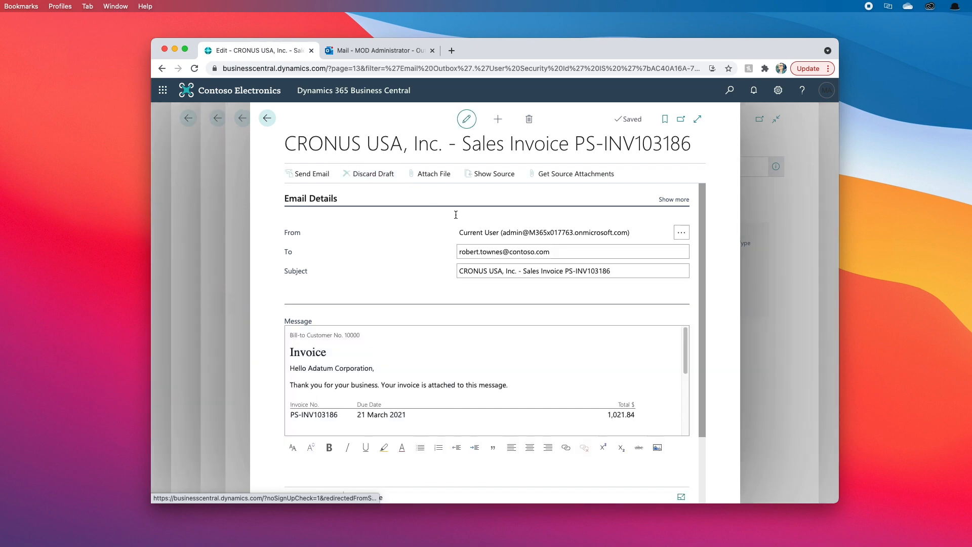
{"action": "left_click", "coordinate": [488, 255]}
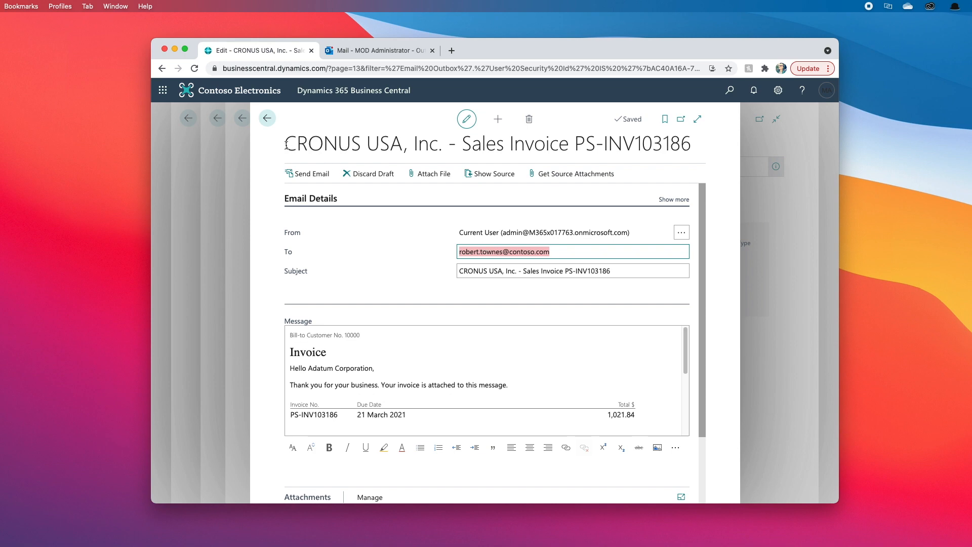
{"action": "left_click", "coordinate": [267, 119]}
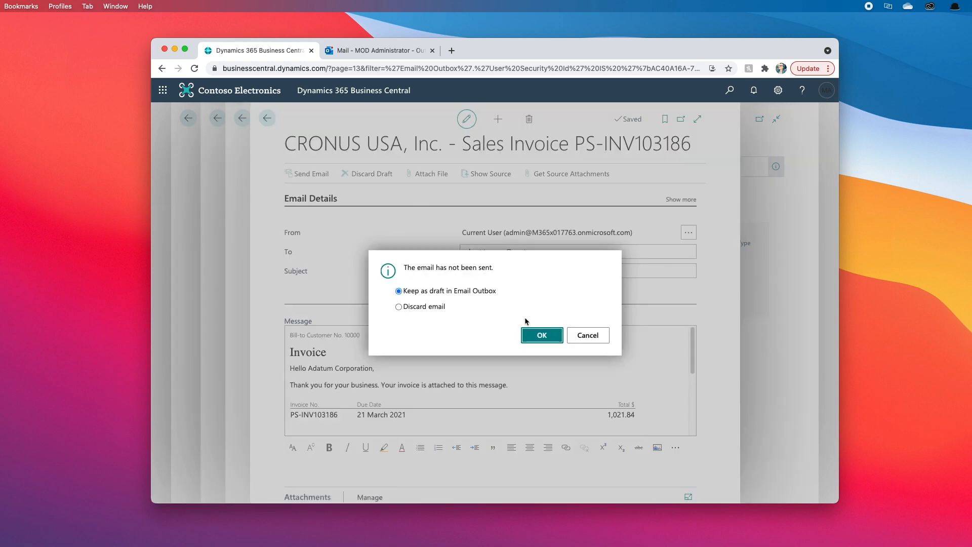
{"action": "left_click", "coordinate": [431, 307]}
{"action": "left_click", "coordinate": [542, 335]}
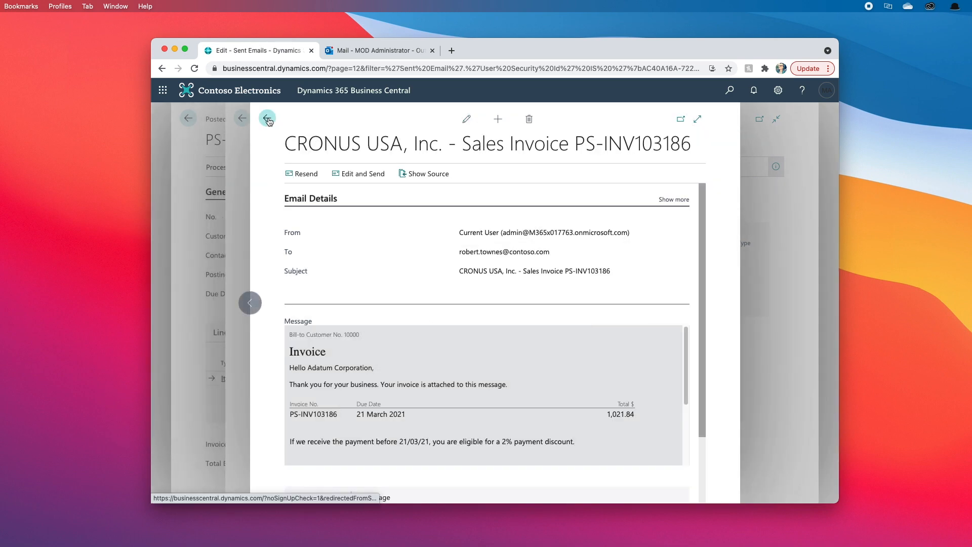
{"action": "left_click", "coordinate": [268, 120]}
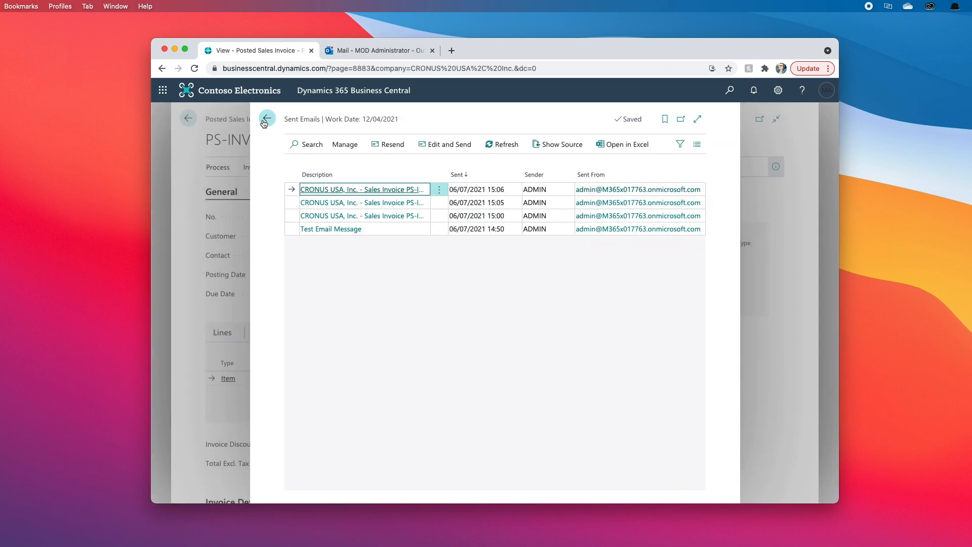
{"action": "left_click", "coordinate": [266, 121]}
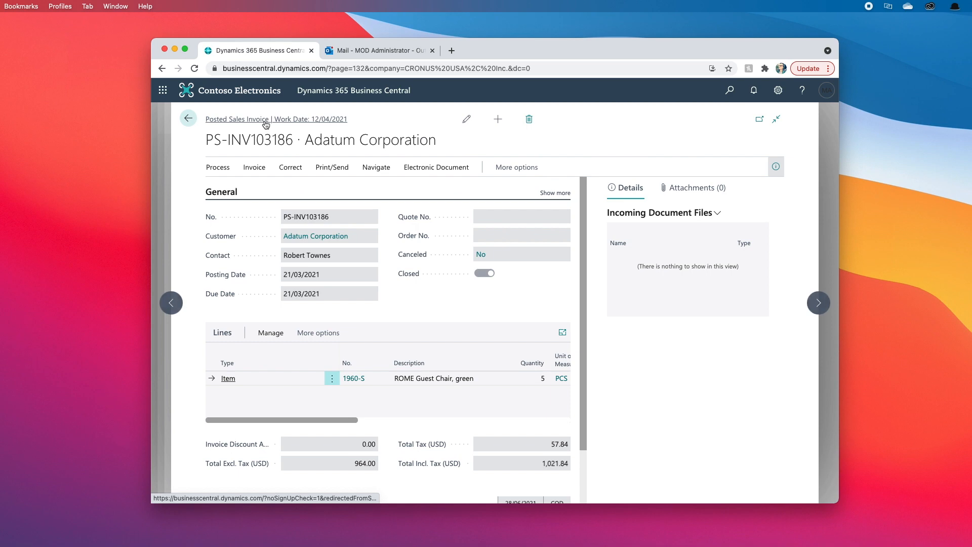
- Send Trey Research's 20/03/2021 invoice PS-INV103185 by email as PDF with default settings
{"action": "left_click", "coordinate": [189, 120]}
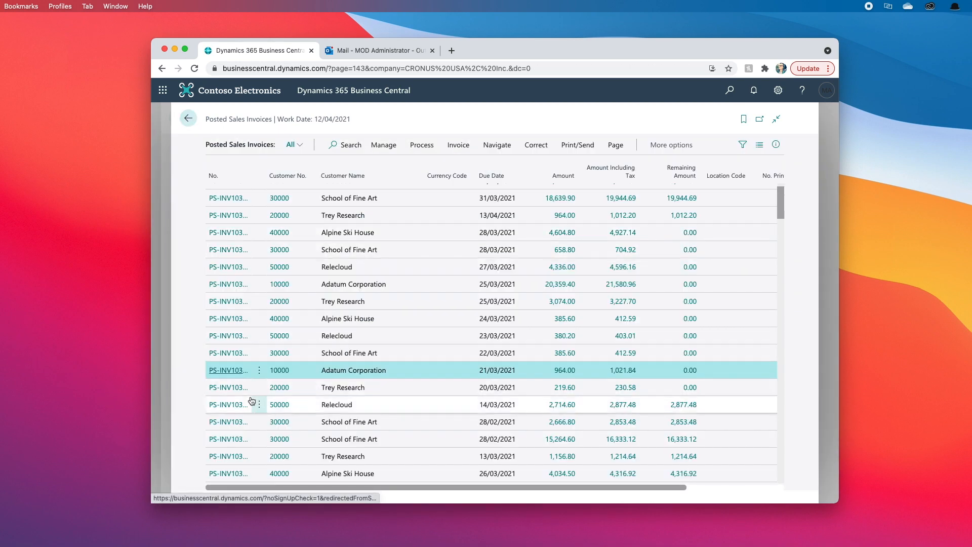
{"action": "left_click", "coordinate": [234, 388]}
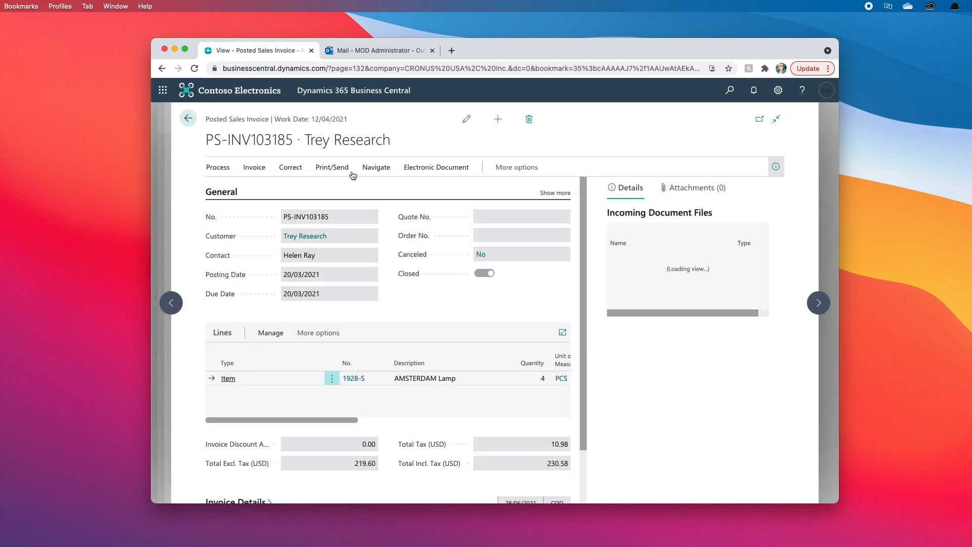
{"action": "left_click", "coordinate": [338, 170]}
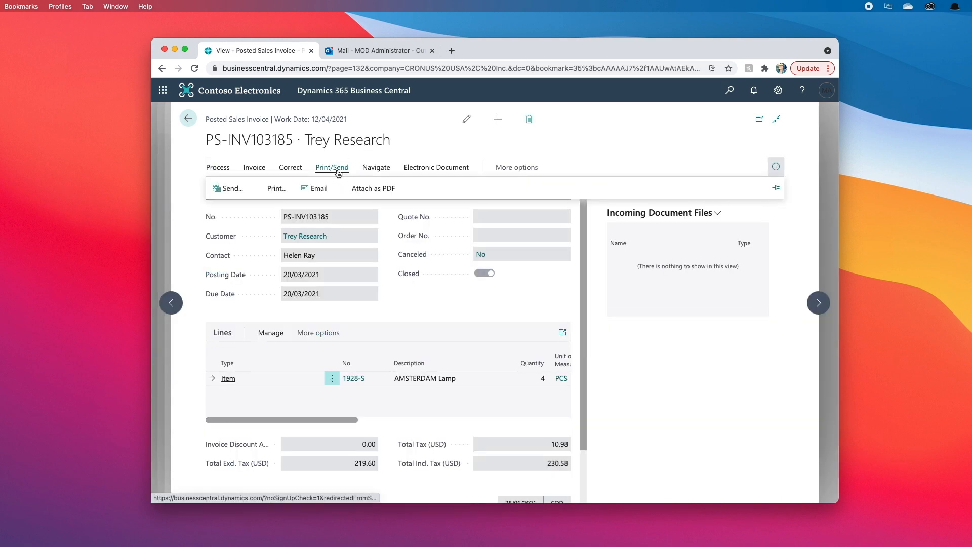
{"action": "left_click", "coordinate": [230, 189]}
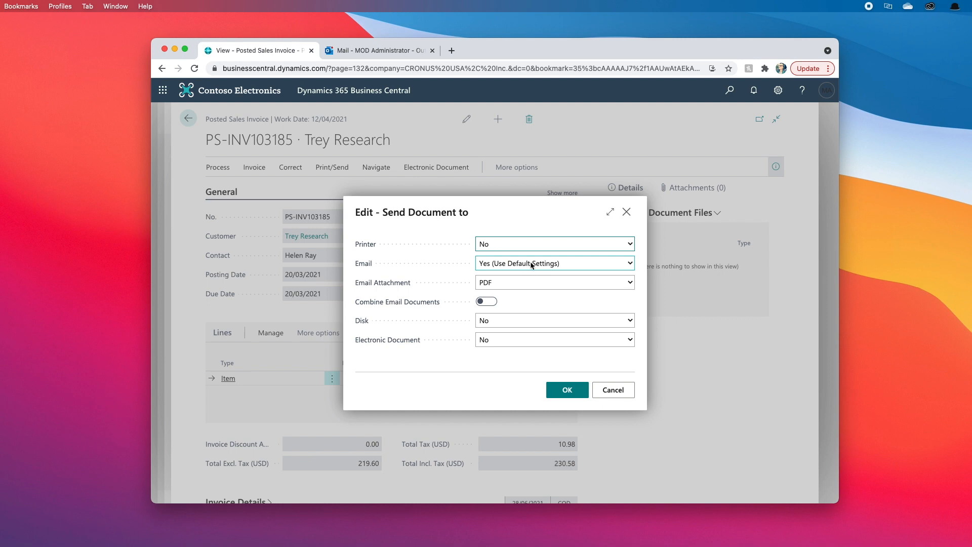
{"action": "left_click", "coordinate": [567, 391]}
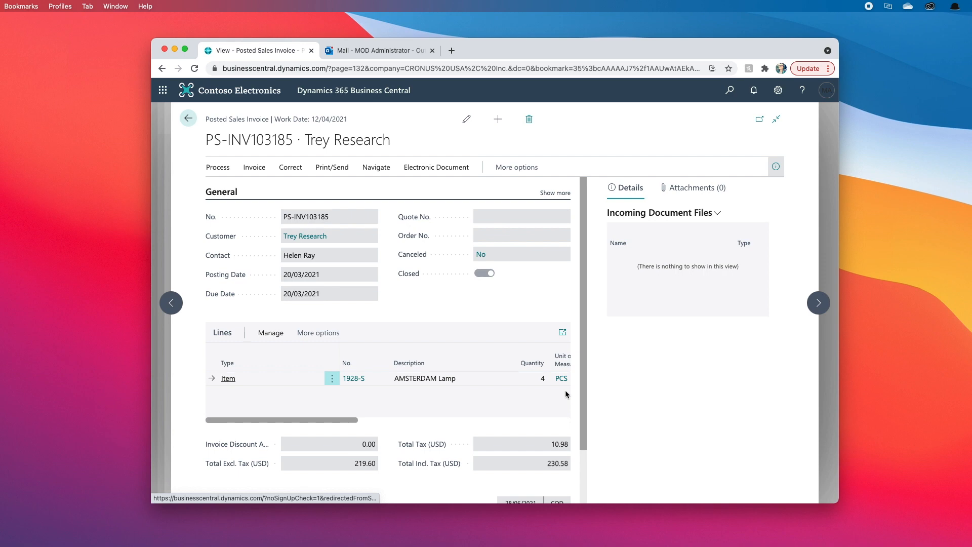
- Review the PS-INV103185 invoice email in Sent Emails, then go back to the home page
{"action": "left_click", "coordinate": [733, 95]}
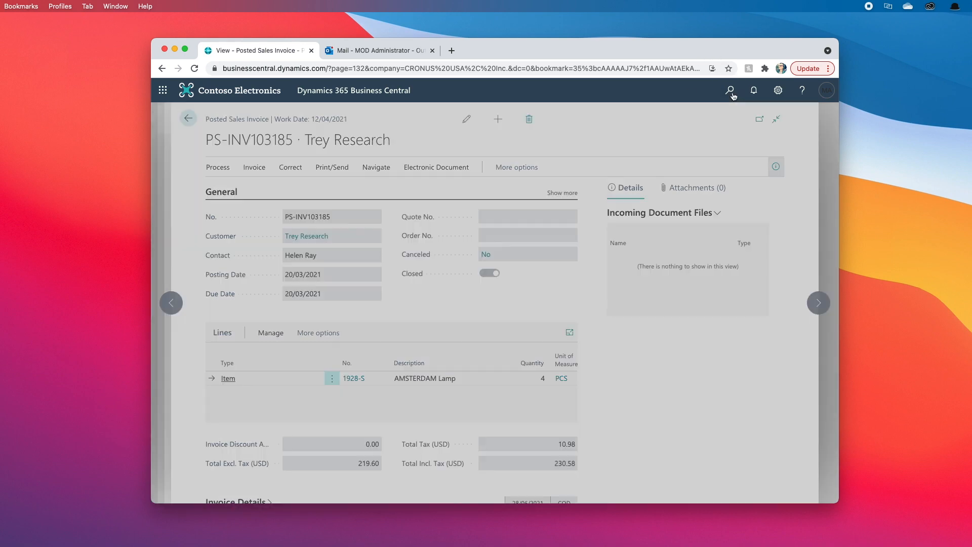
{"action": "type", "text": "sent emails"}
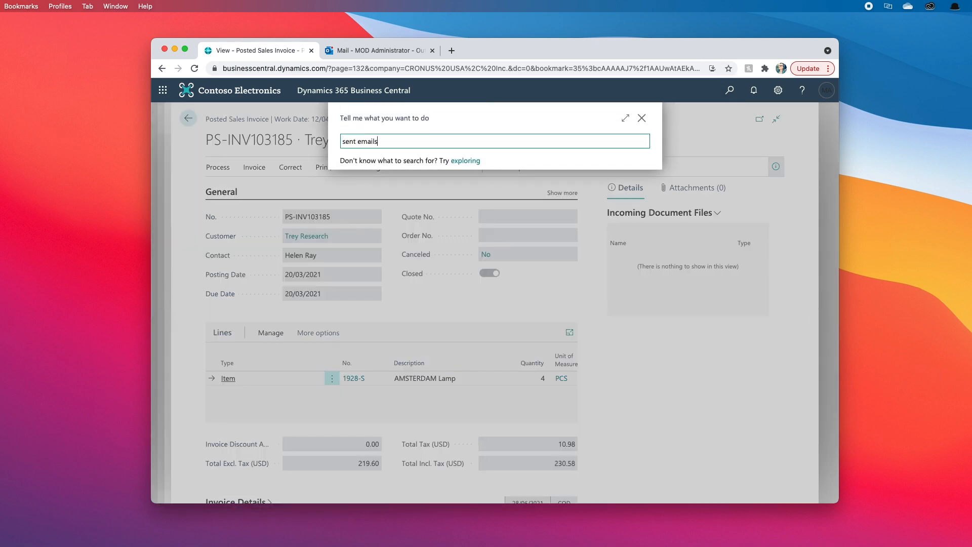
{"action": "left_click", "coordinate": [374, 193]}
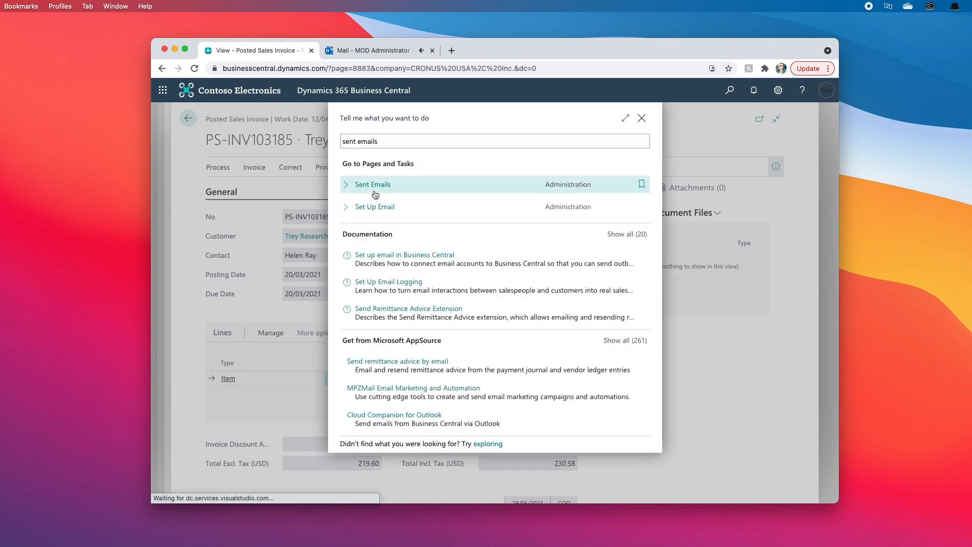
{"action": "left_click", "coordinate": [377, 191]}
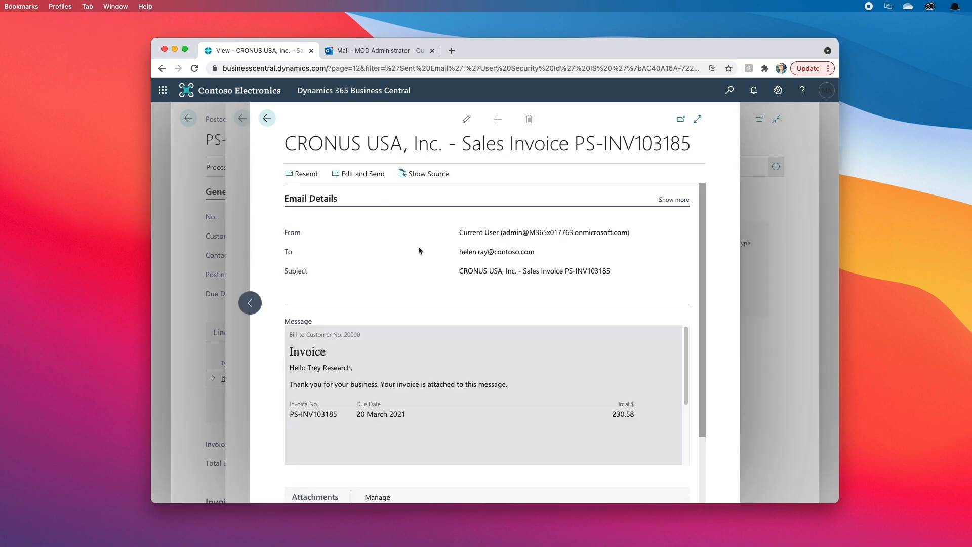
{"action": "scroll", "coordinate": [385, 342], "scroll_direction": "down", "scroll_amount": 5}
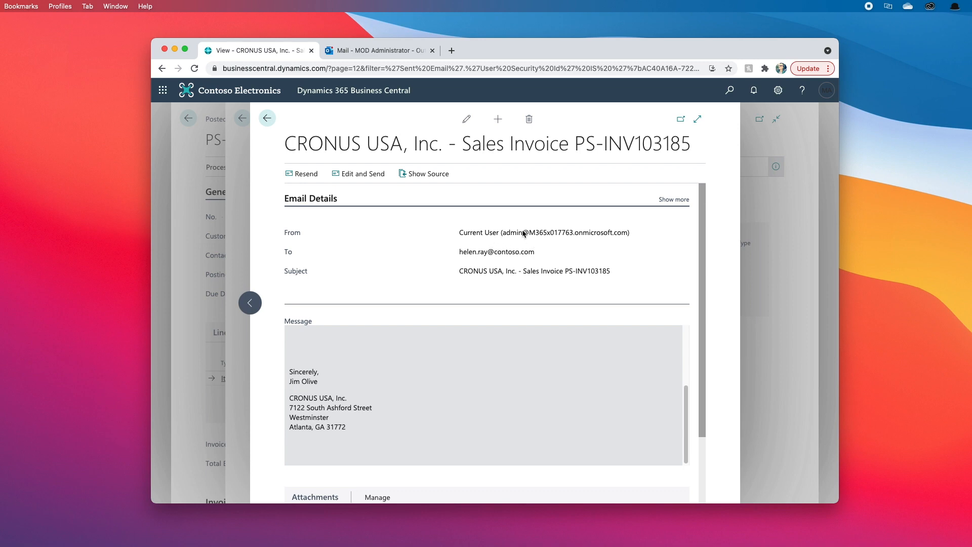
{"action": "scroll", "coordinate": [457, 399], "scroll_direction": "up", "scroll_amount": 5}
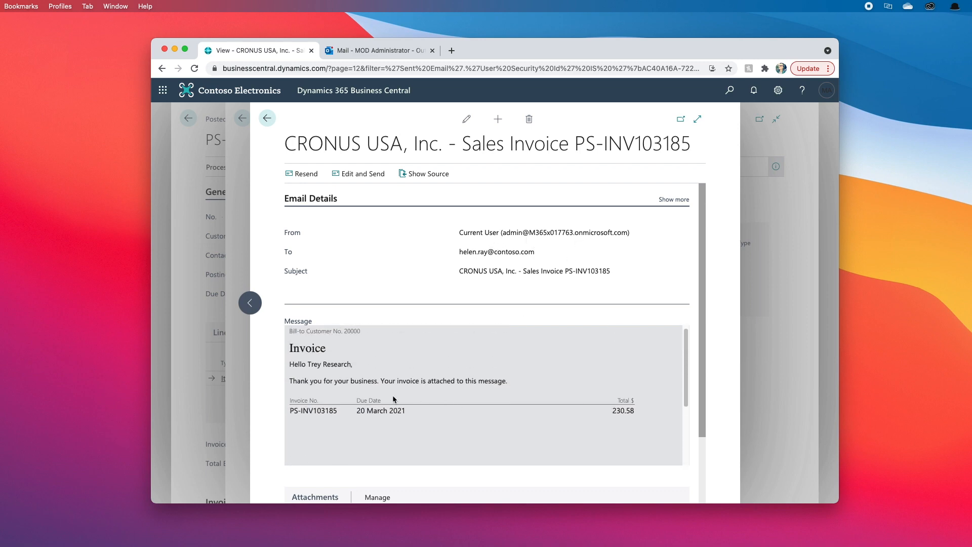
{"action": "left_click", "coordinate": [268, 118]}
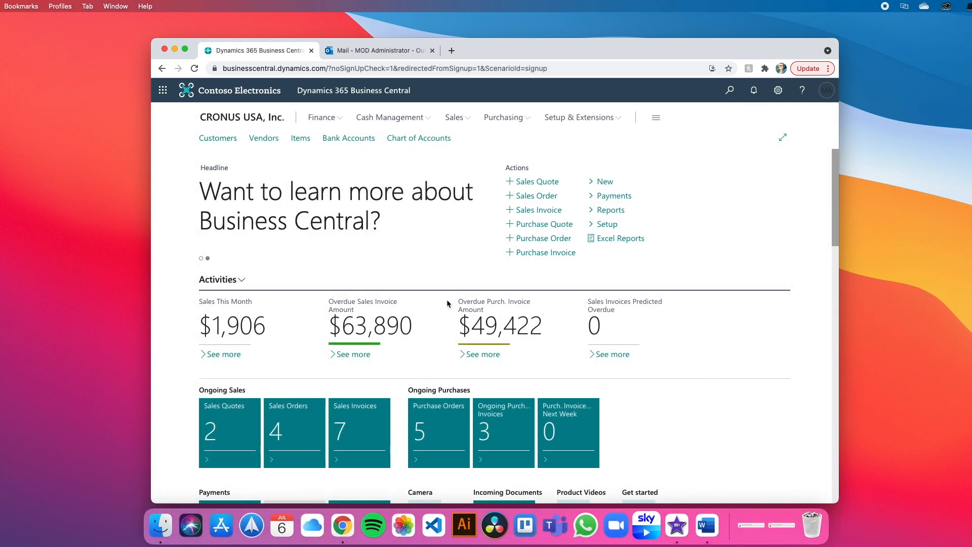
- Show the email scenarios assigned to the Finance email account, including Vendor Remittance
{"action": "left_click", "coordinate": [736, 99]}
{"action": "type", "text": "email account"}
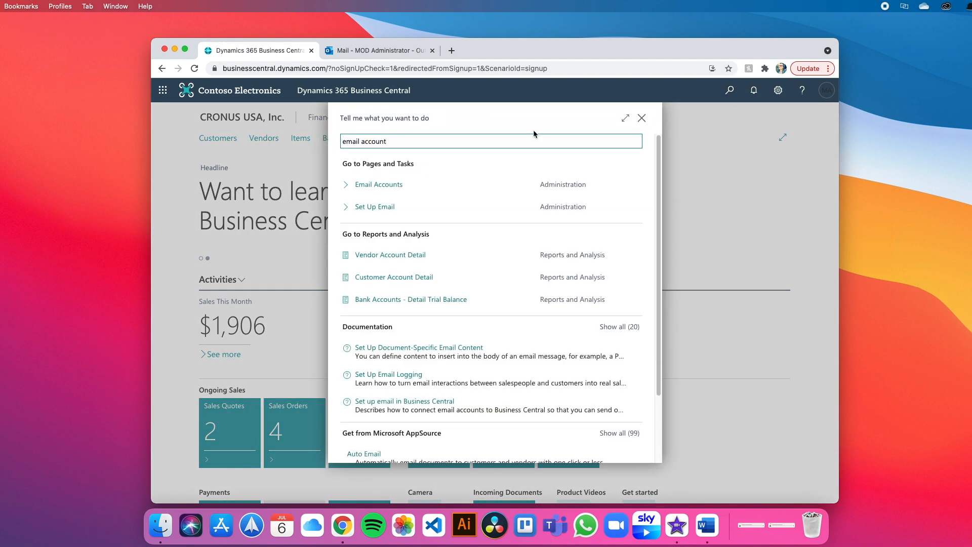
{"action": "left_click", "coordinate": [379, 186]}
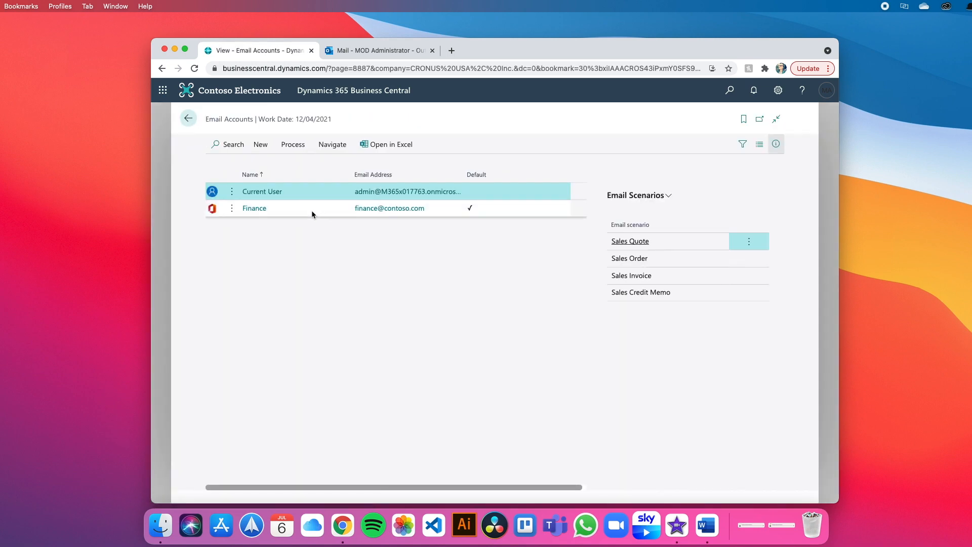
{"action": "left_click", "coordinate": [314, 208]}
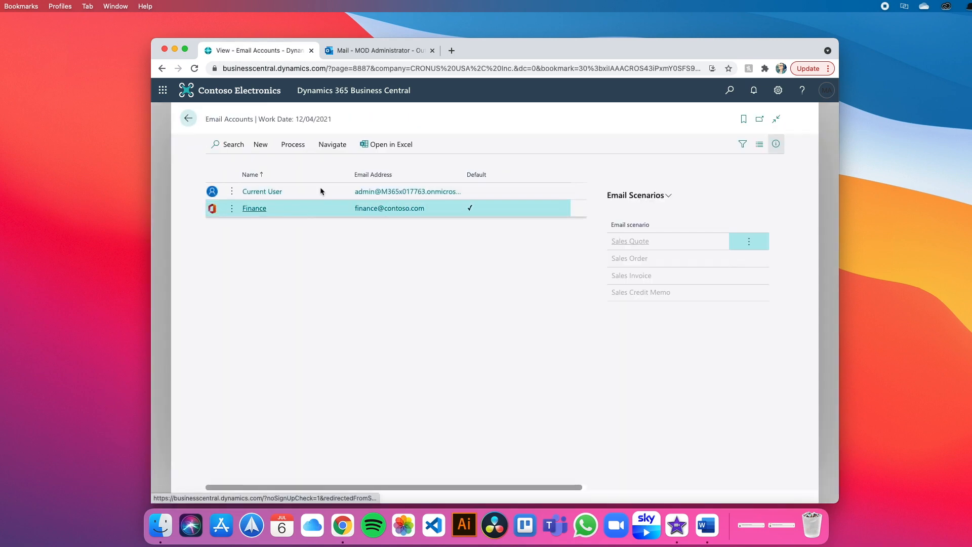
{"action": "left_click", "coordinate": [344, 146]}
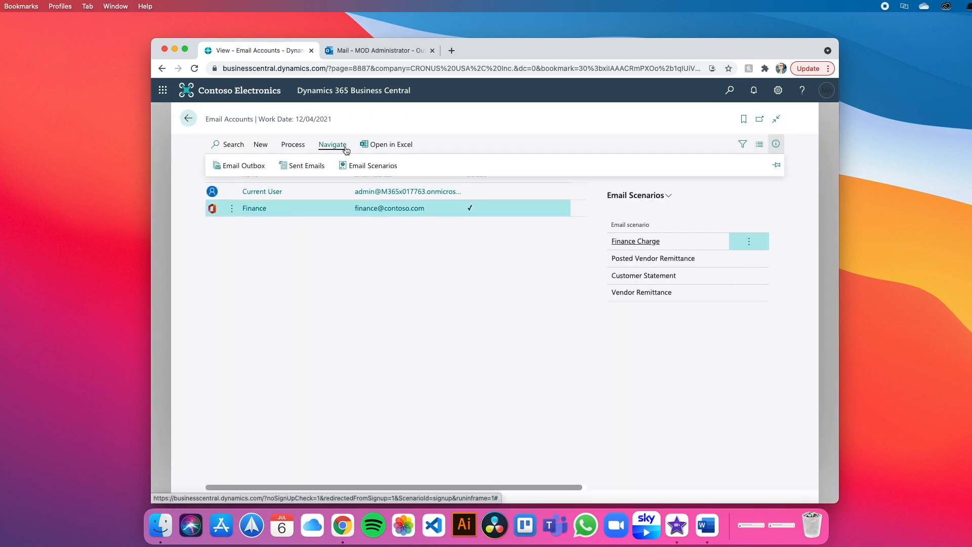
{"action": "left_click", "coordinate": [360, 166]}
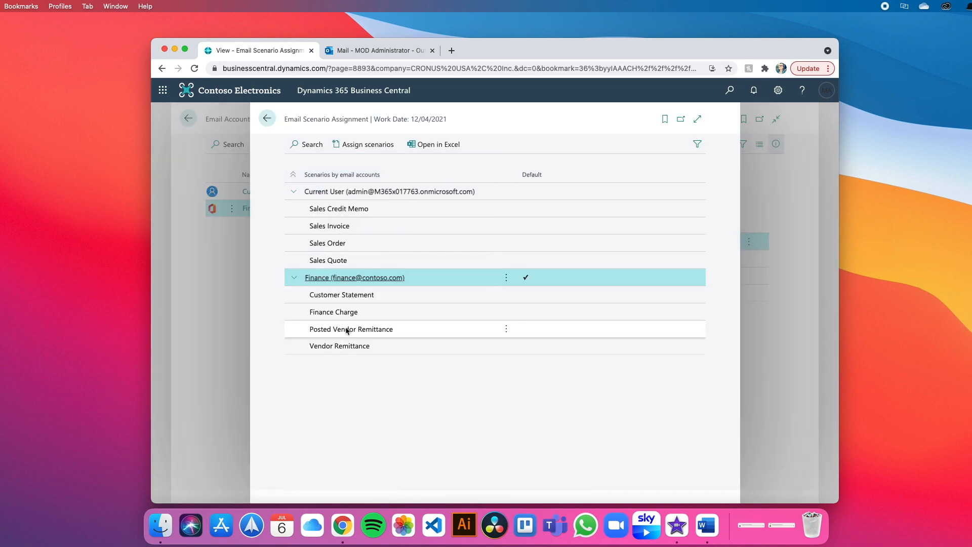
{"action": "left_click", "coordinate": [731, 91]}
{"action": "type", "text": "vendor ledger ent"}
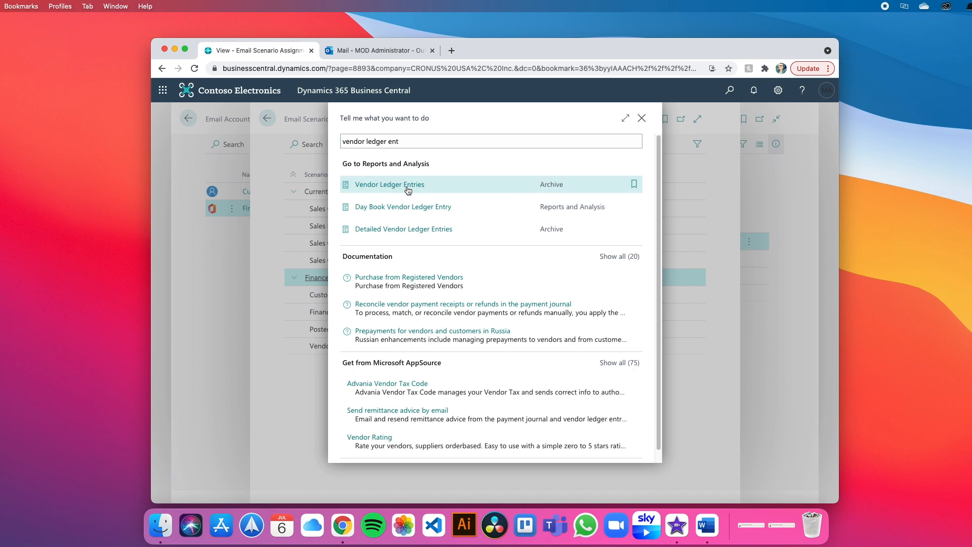
- Start Send Remittance Advice for Fabrikam's 13/02/2021 payment 108187 in Vendor Ledger Entries
{"action": "left_click", "coordinate": [407, 188]}
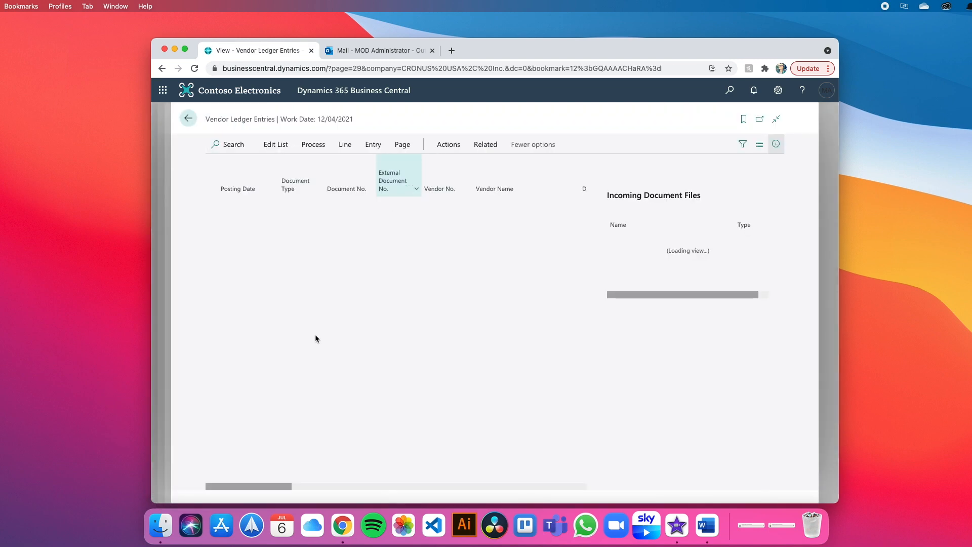
{"action": "scroll", "coordinate": [315, 339], "scroll_direction": "down", "scroll_amount": 3}
{"action": "scroll", "coordinate": [315, 335], "scroll_direction": "down", "scroll_amount": 1}
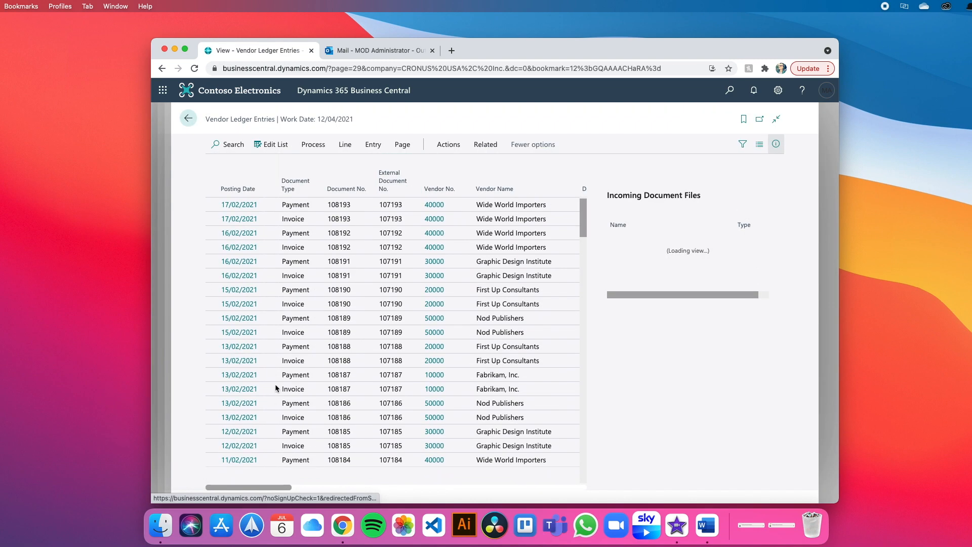
{"action": "left_click", "coordinate": [303, 375]}
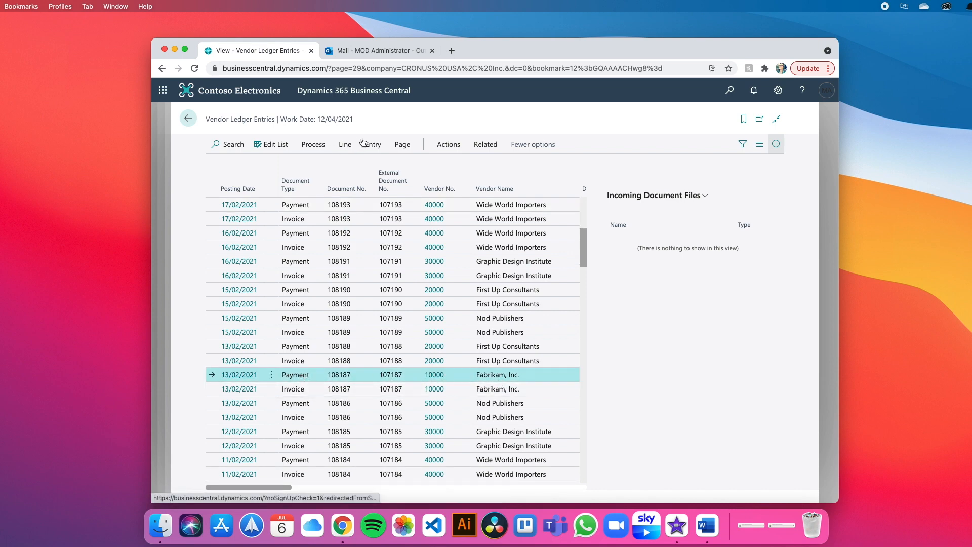
{"action": "left_click", "coordinate": [313, 144]}
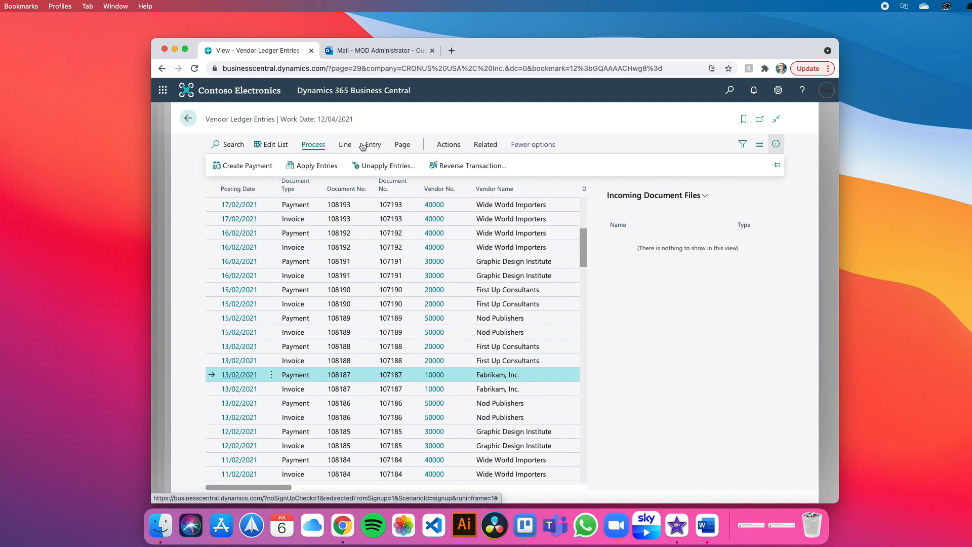
{"action": "left_click", "coordinate": [449, 145]}
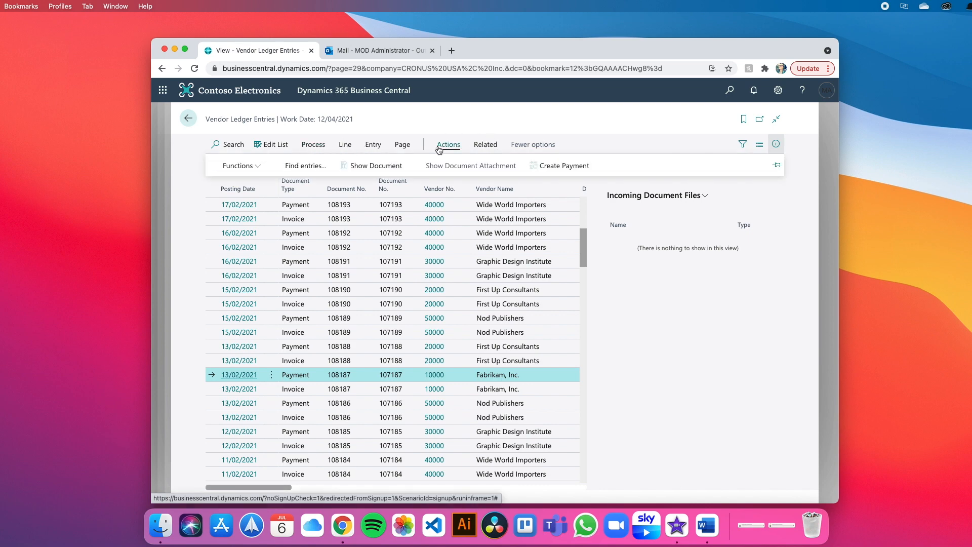
{"action": "left_click", "coordinate": [234, 167]}
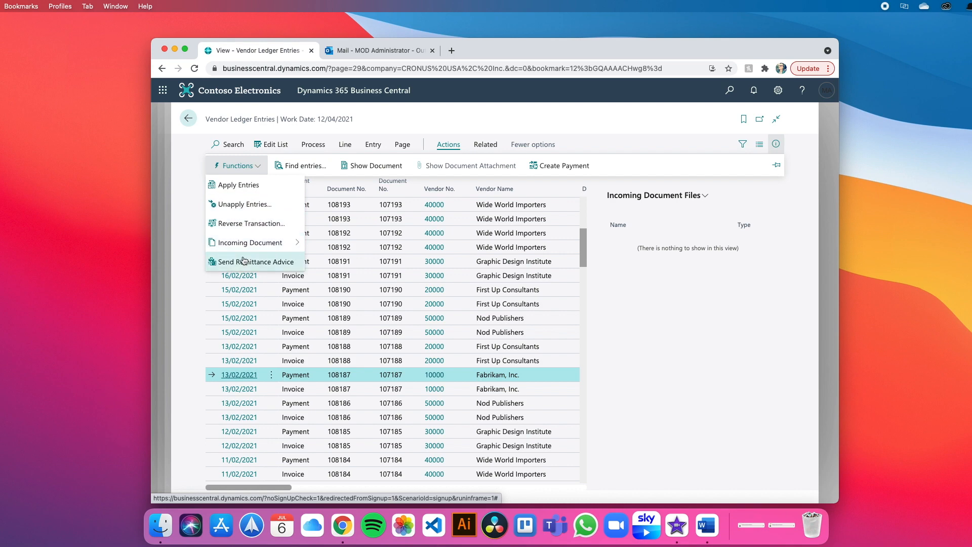
{"action": "left_click", "coordinate": [244, 261]}
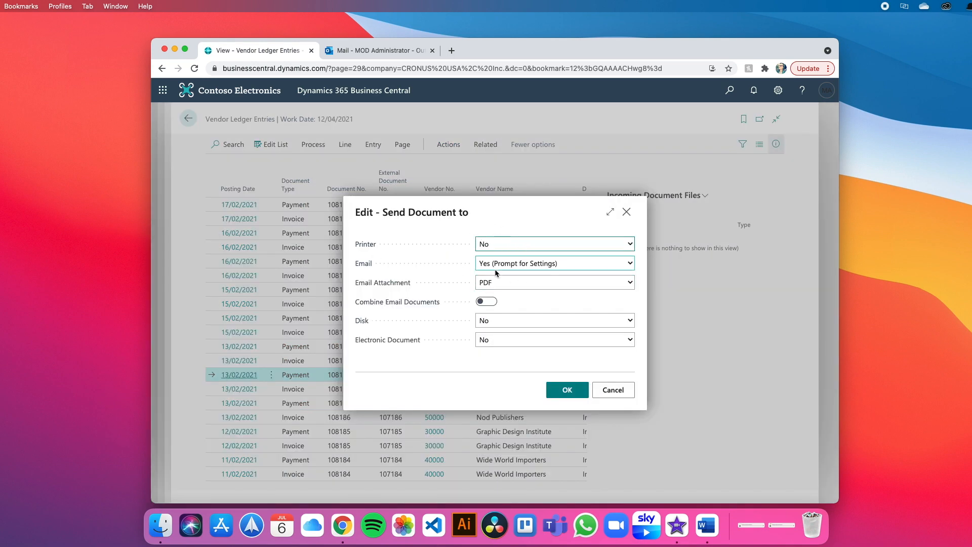
- Create the Remittance Advice 108187 email draft from the Finance account and begin the message
{"action": "left_click", "coordinate": [563, 398]}
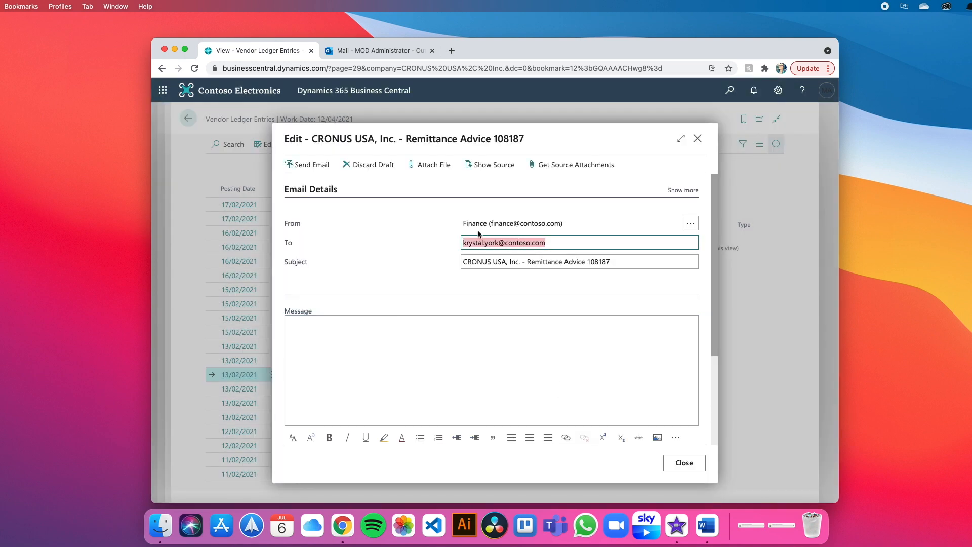
{"action": "left_click_drag", "start_coordinate": [468, 227], "coordinate": [561, 229]}
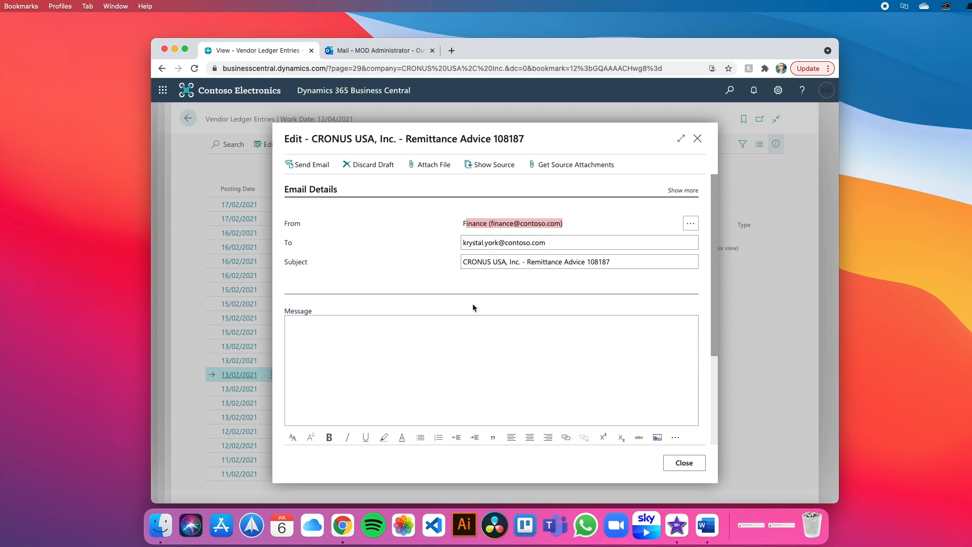
{"action": "left_click", "coordinate": [333, 353]}
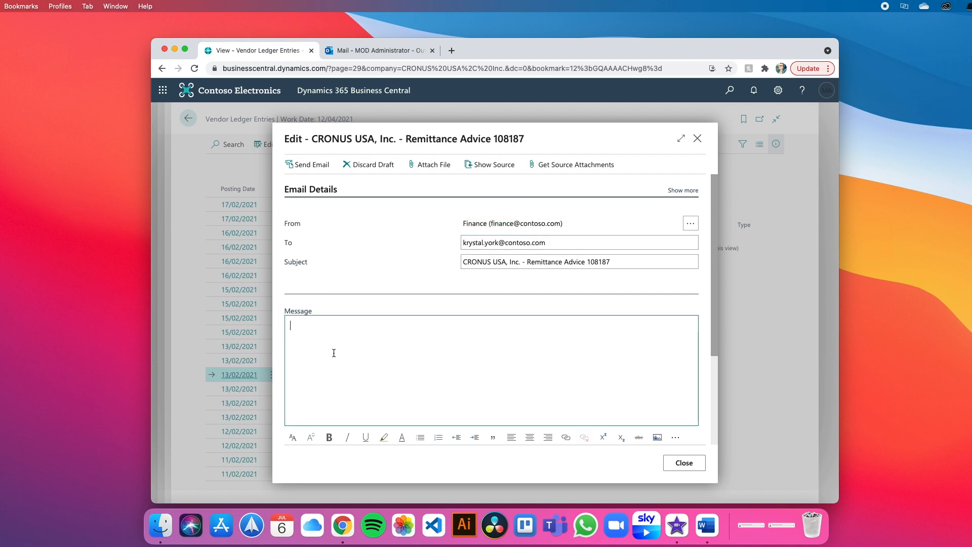